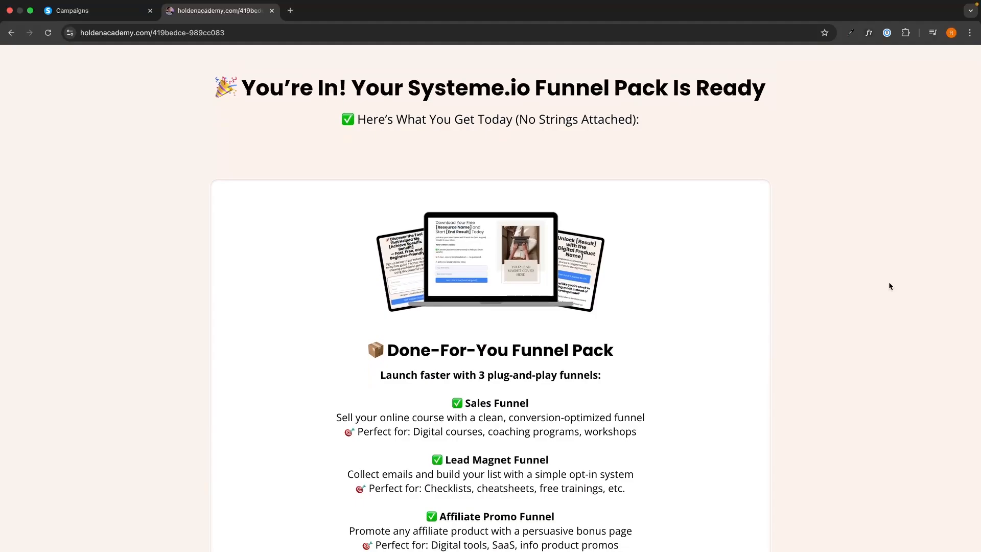
Step: Look through the free Systeme.io funnel pack page, including the funnel templates and the beginner email automation sequence
scroll(890, 286, "down", 2)
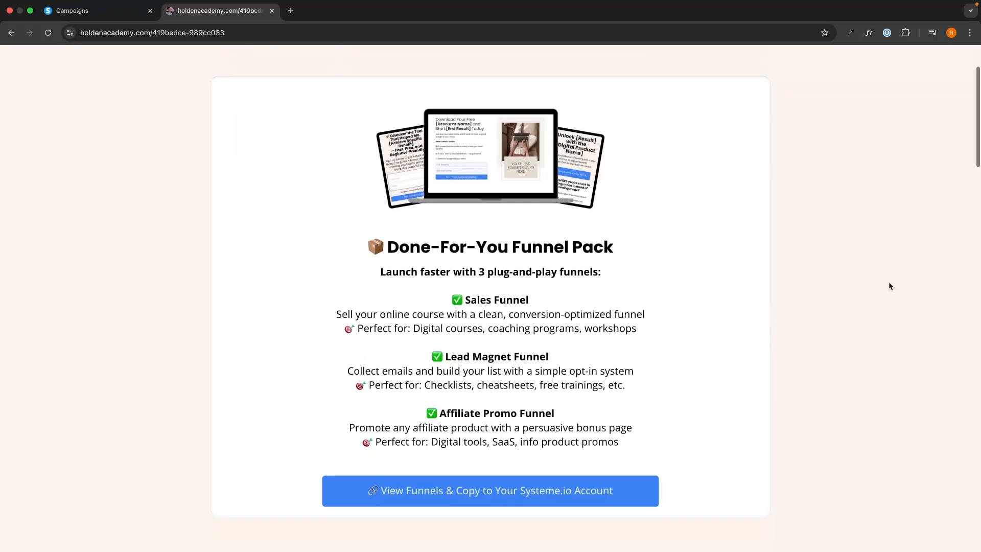
scroll(889, 286, "down", 9)
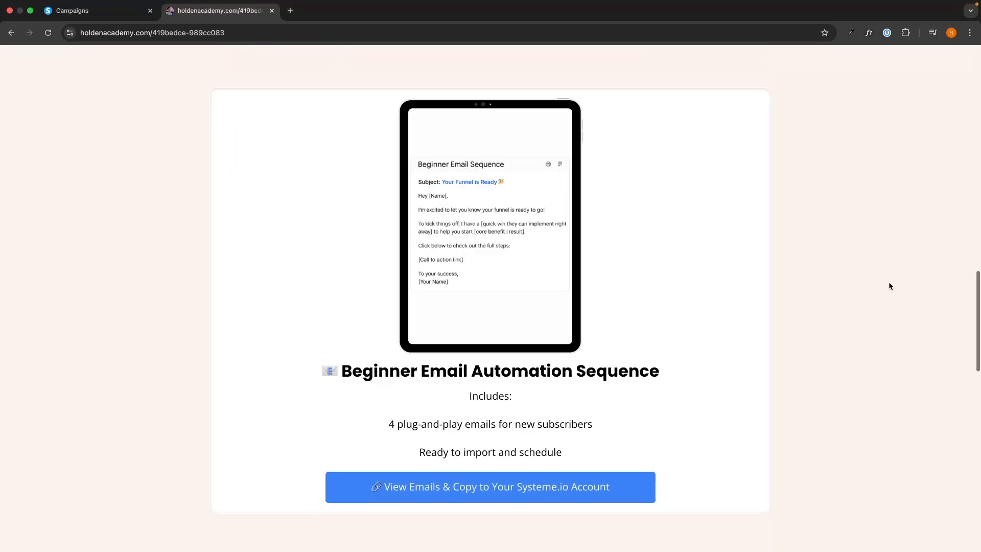
scroll(889, 286, "down", 9)
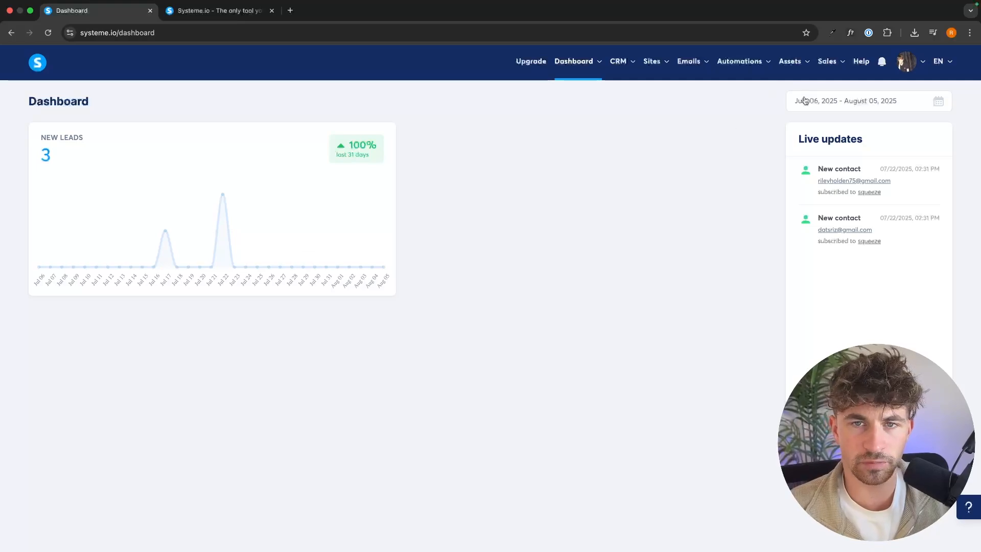
Step: View the headline on the Systeme.io home page, then close that page to return to the dashboard
mouse_move(812, 71)
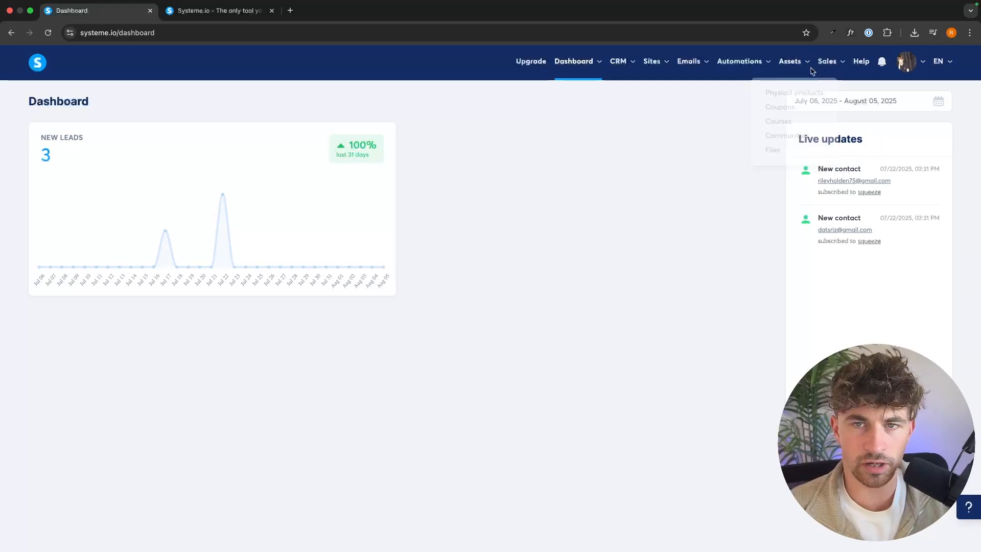
left_click(217, 10)
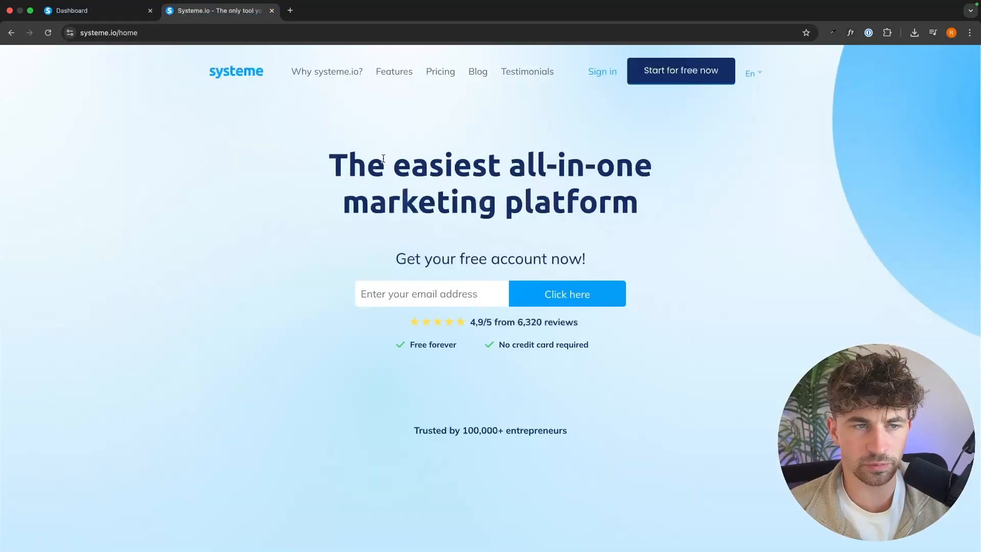
left_click_drag(332, 161, 663, 200)
left_click(663, 204)
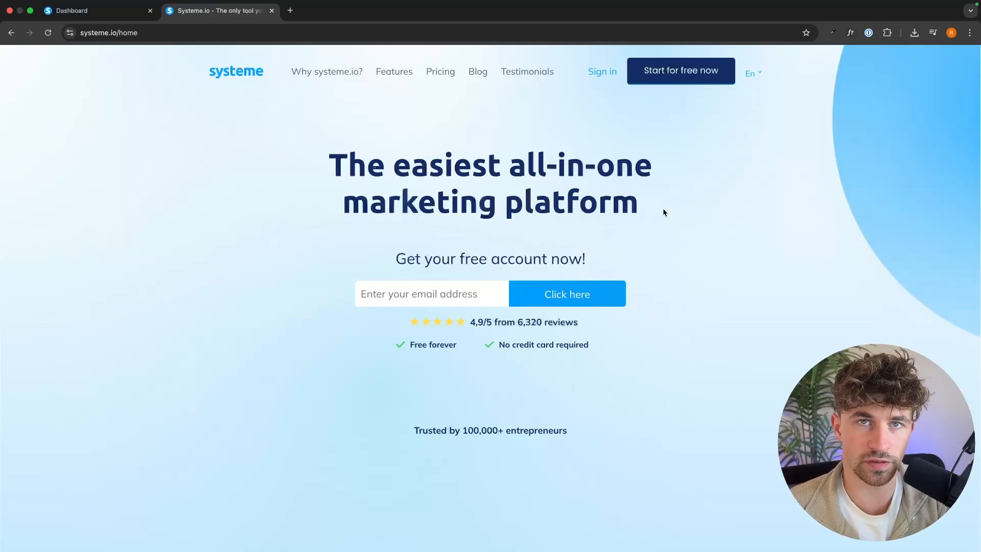
key("ctrl+w")
Step: Open the automation rules page and start creating a new automation rule
mouse_move(763, 72)
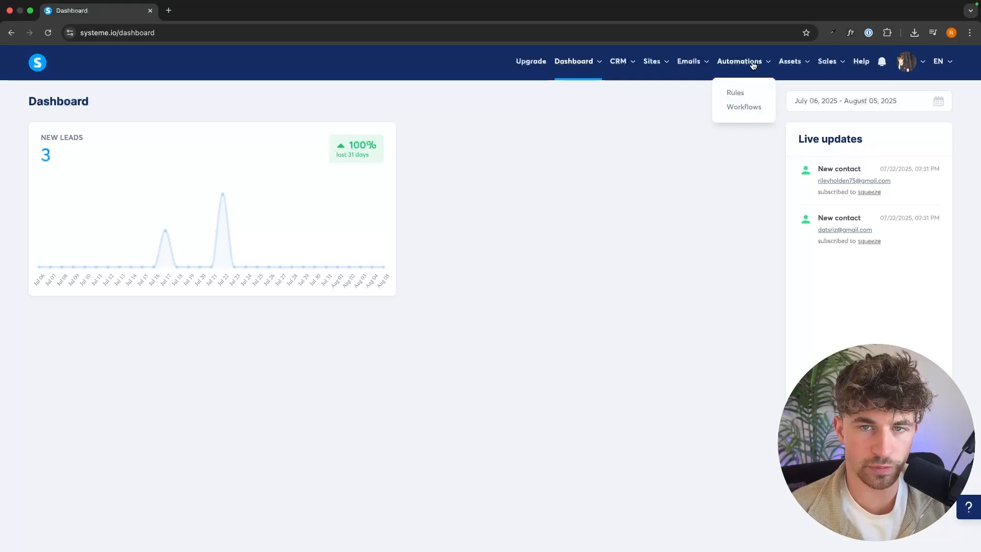
left_click(747, 99)
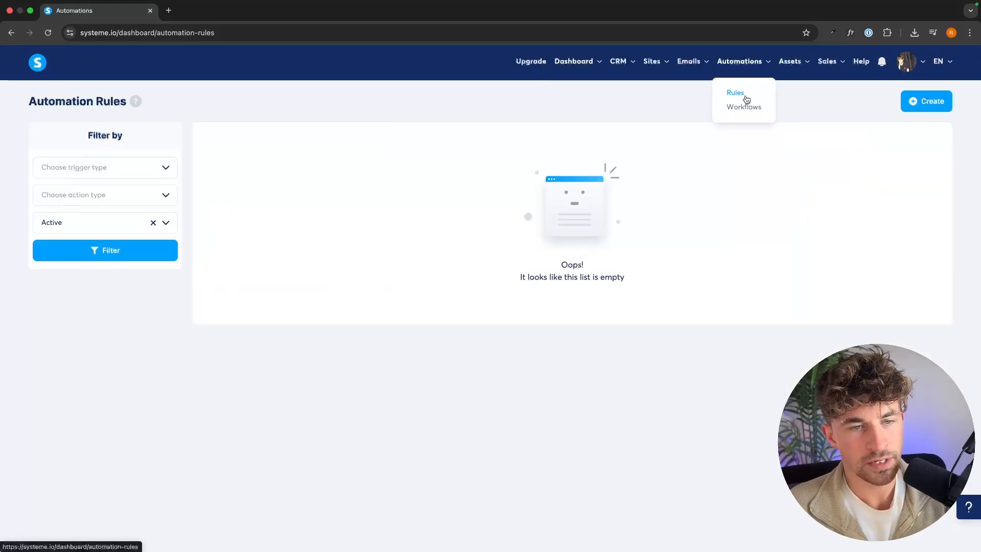
left_click(938, 103)
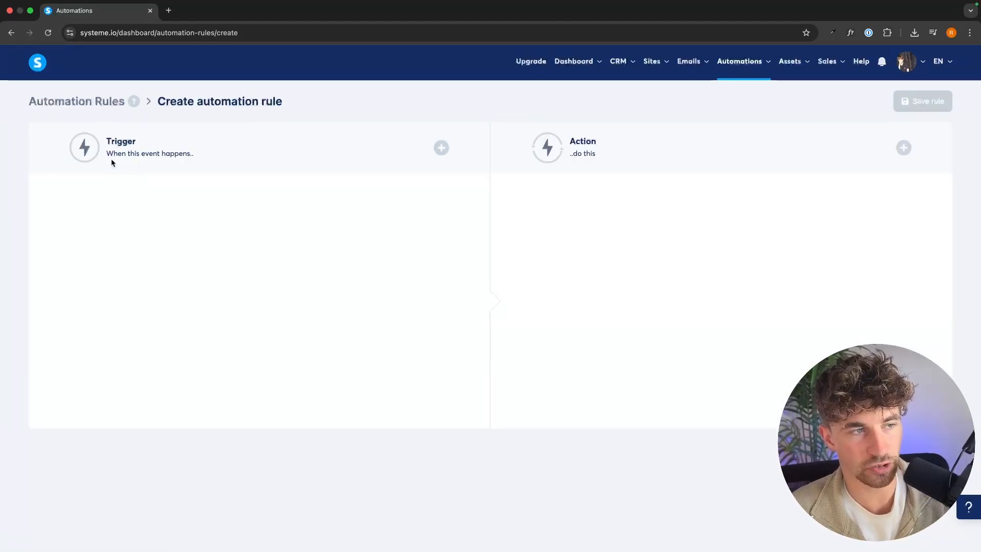
left_click_drag(107, 153, 221, 158)
left_click_drag(568, 153, 636, 155)
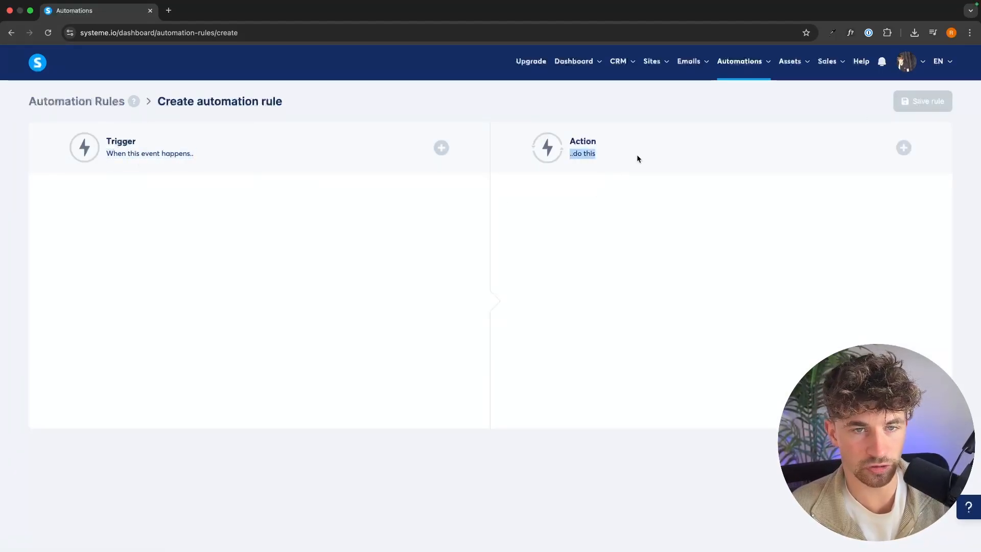
left_click(636, 155)
Step: Review the trigger types available for the automation rule, from tag added to meeting scheduled, without adding one
left_click(442, 148)
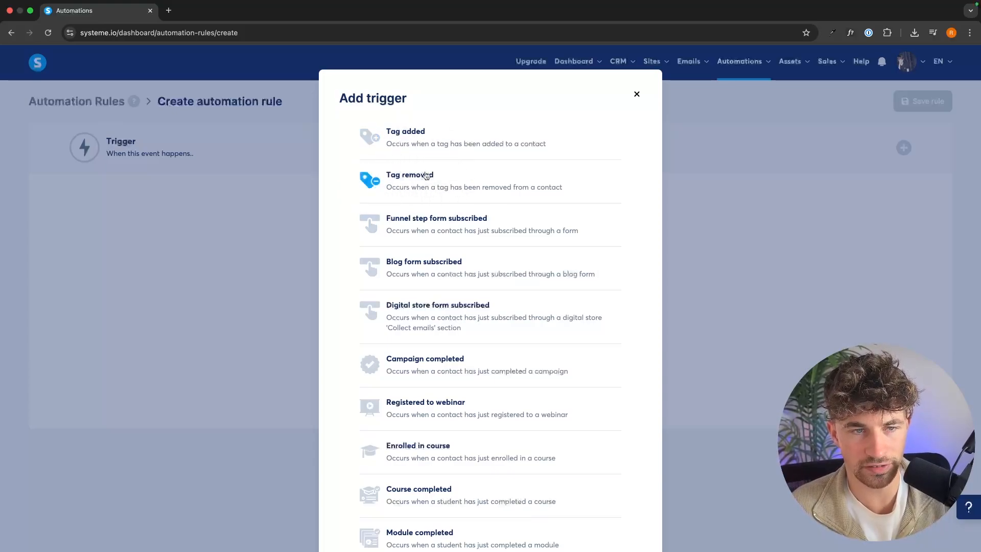
scroll(397, 179, "down", 1)
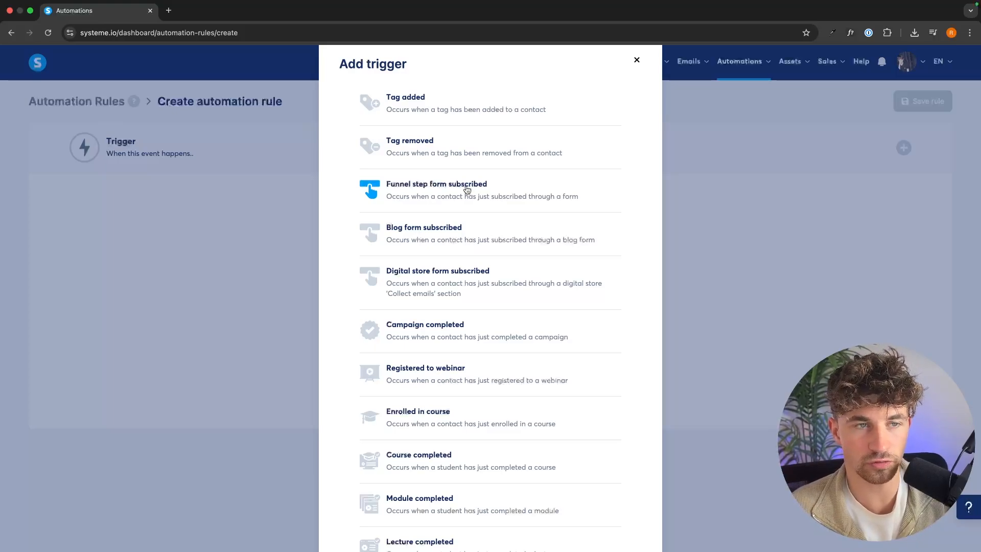
scroll(475, 198, "down", 1)
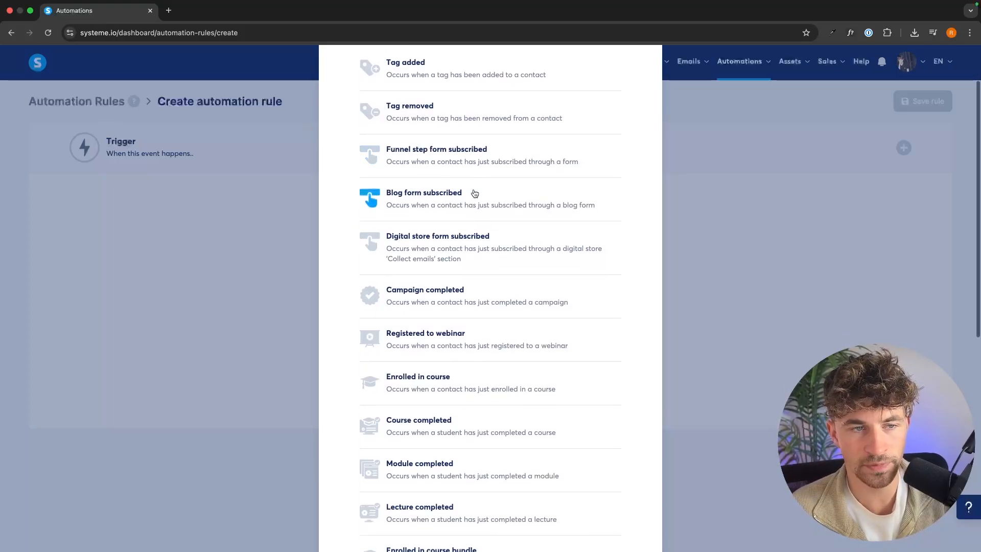
scroll(450, 194, "down", 1)
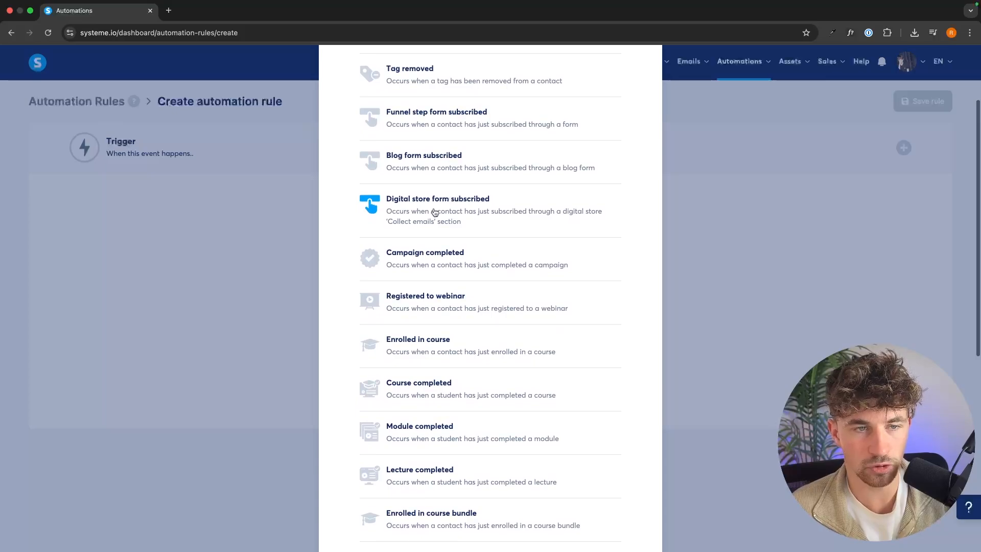
scroll(482, 194, "down", 2)
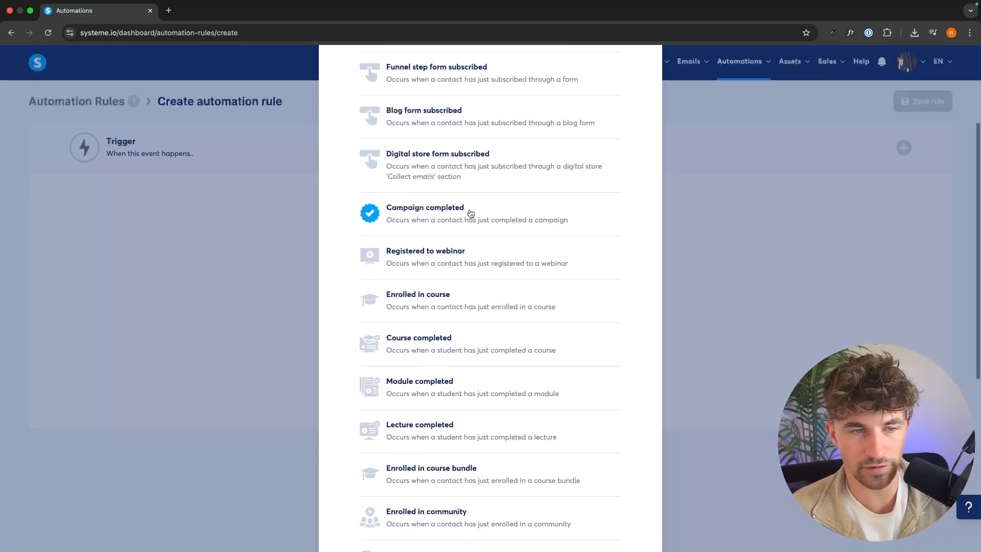
scroll(470, 211, "down", 2)
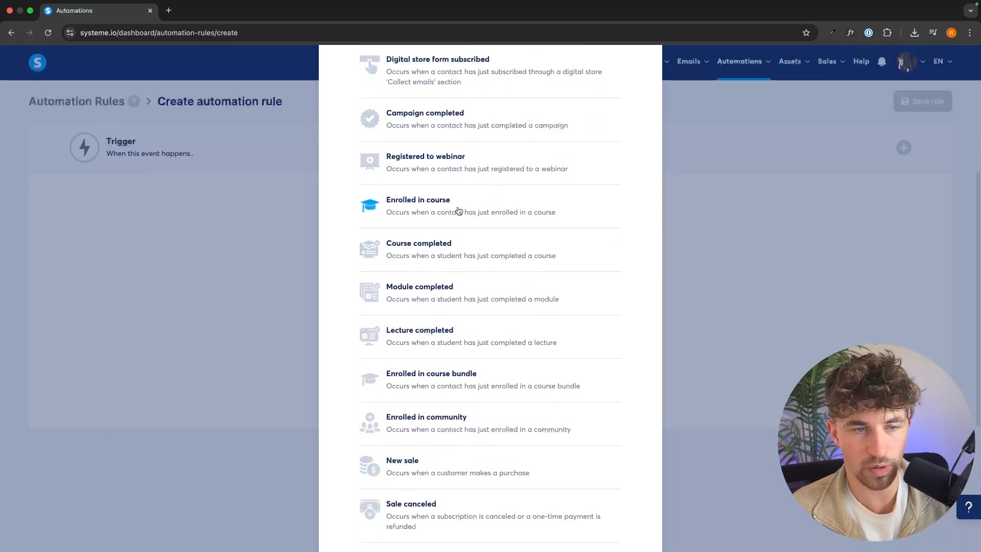
scroll(466, 211, "down", 1)
scroll(467, 210, "down", 6)
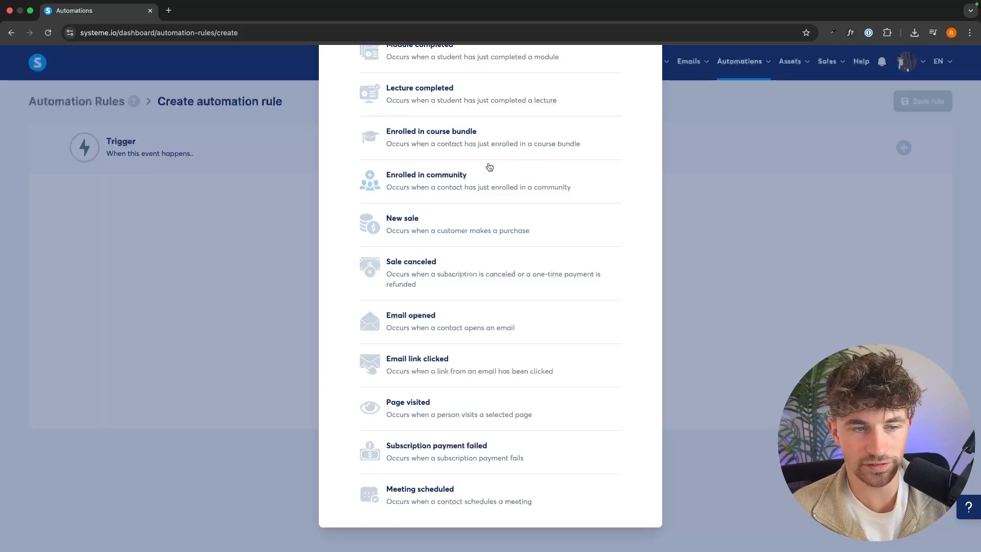
left_click(838, 259)
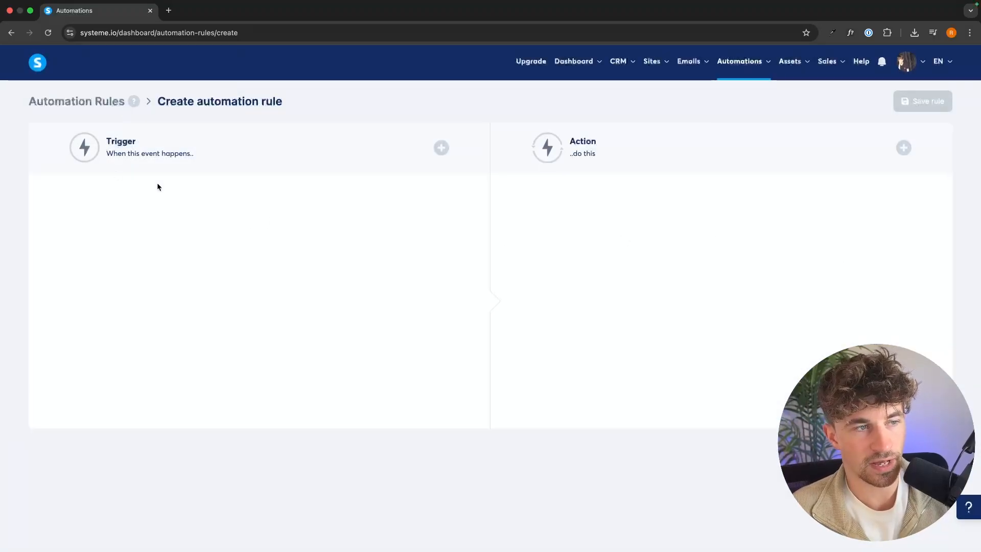
Step: Review the action types available for the automation rule, from subscribe to campaign to add to a pipeline stage
left_click_drag(101, 150, 216, 184)
left_click(908, 149)
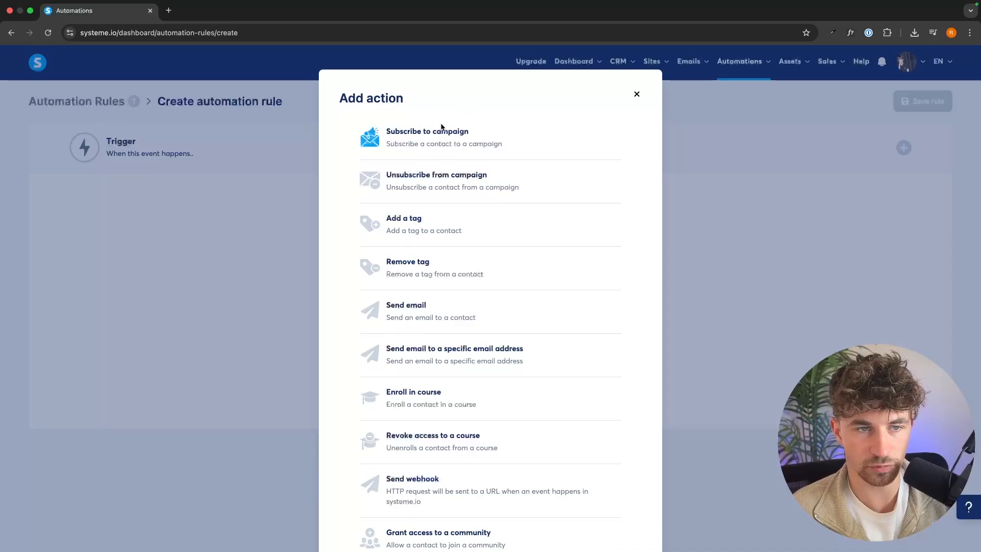
scroll(424, 259, "down", 2)
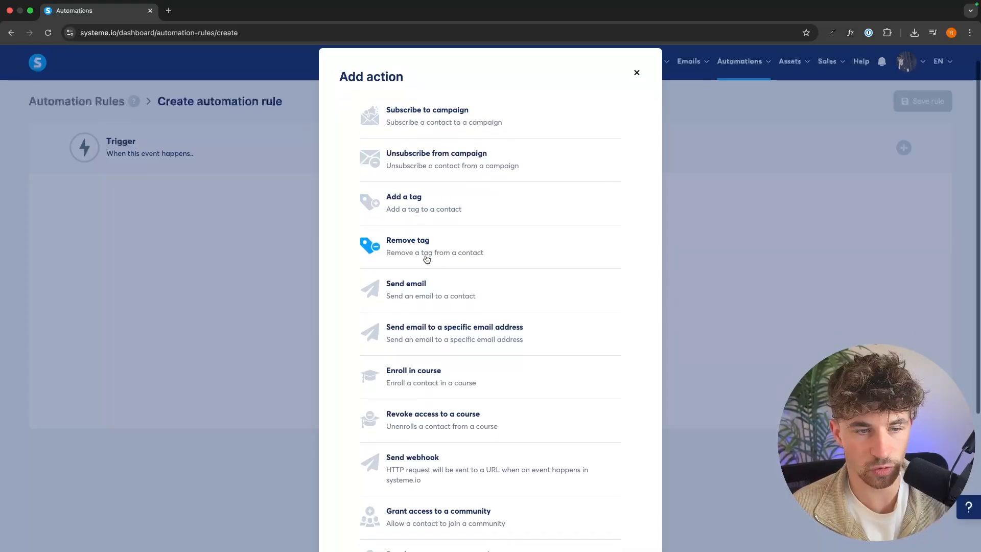
scroll(434, 268, "down", 3)
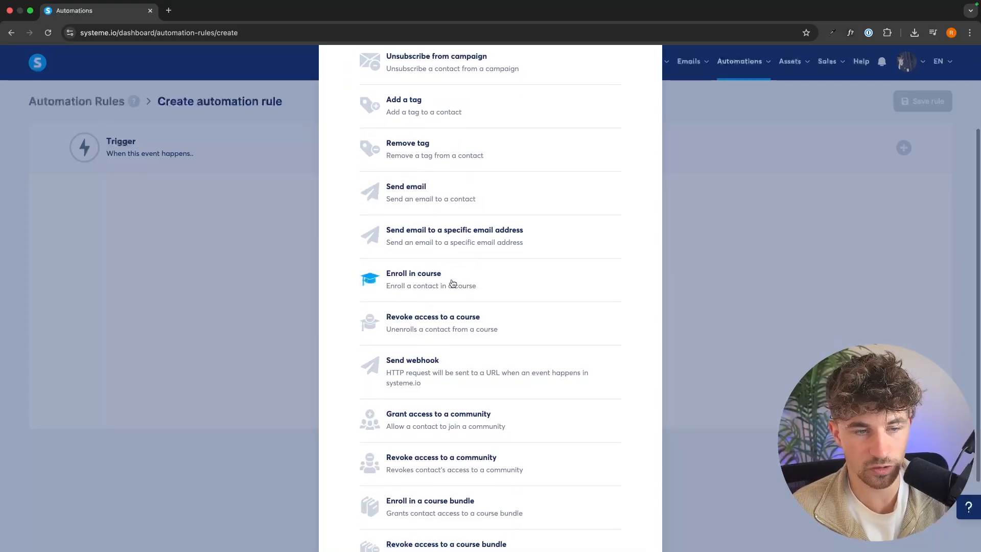
scroll(455, 283, "down", 3)
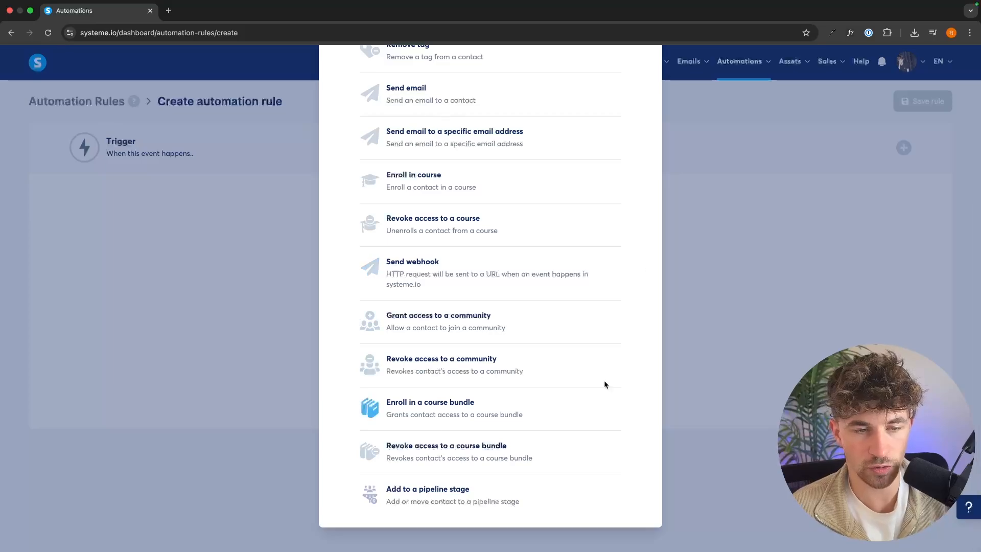
scroll(608, 368, "up", 5)
left_click(808, 285)
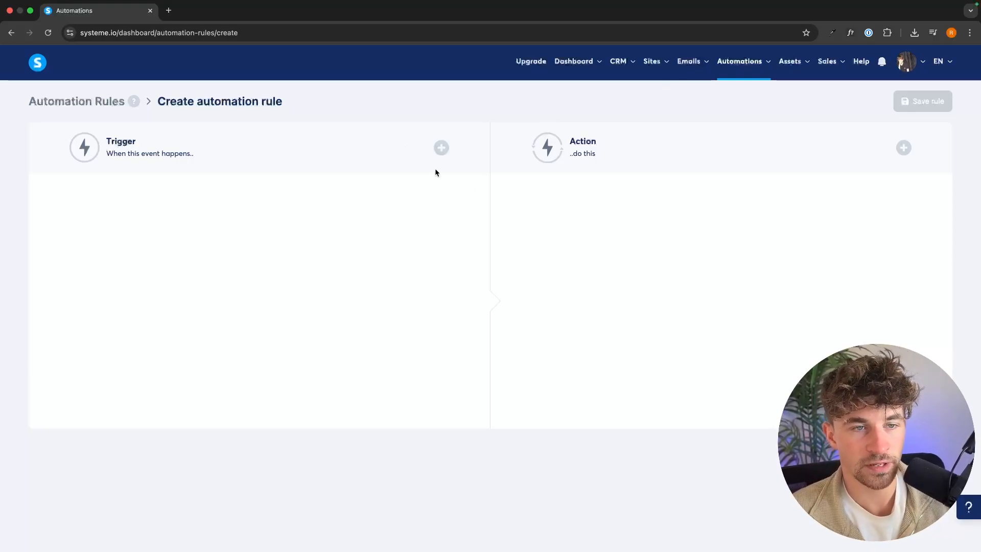
Step: Add a "Funnel step form subscribed" trigger using the Landing Page funnel and its Squeeze page step
left_click(441, 148)
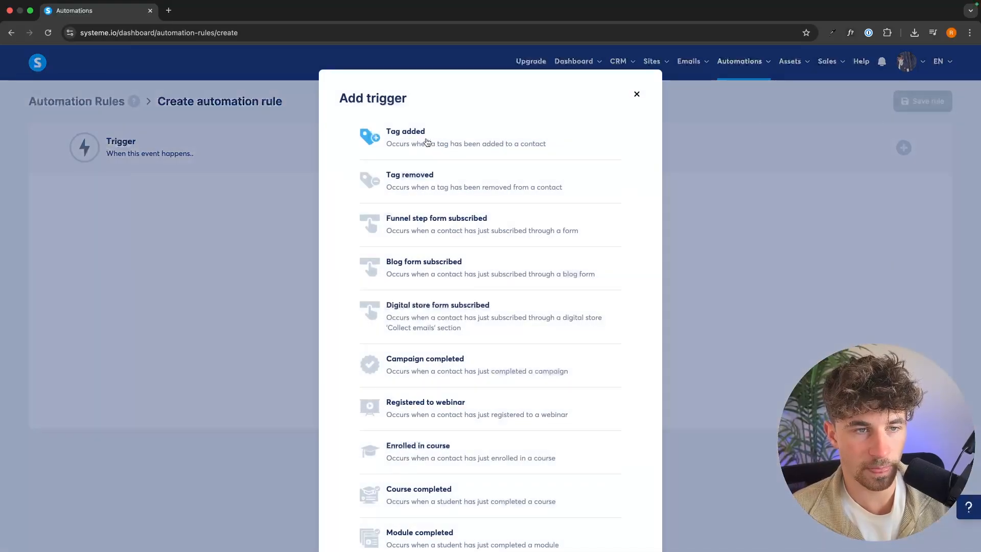
scroll(443, 192, "down", 3)
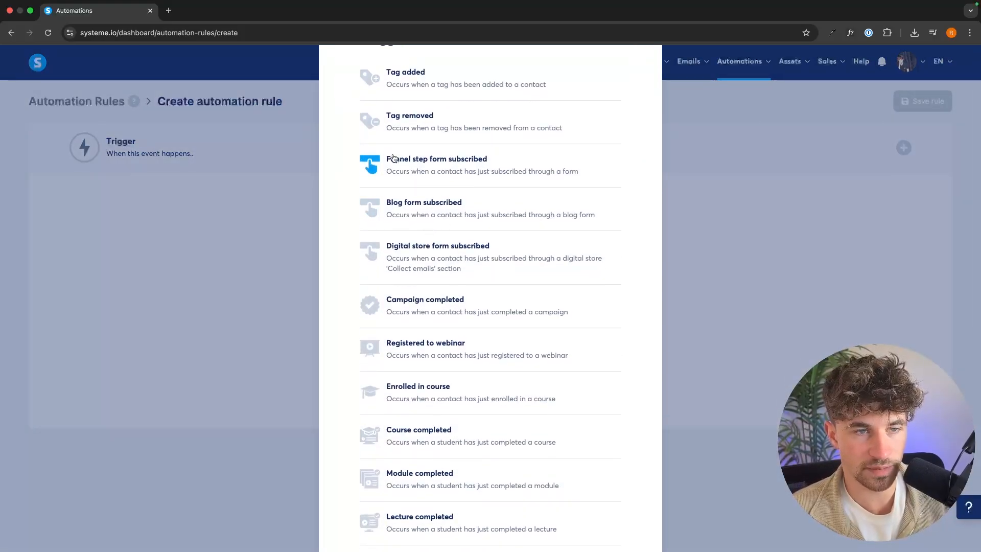
left_click(430, 163)
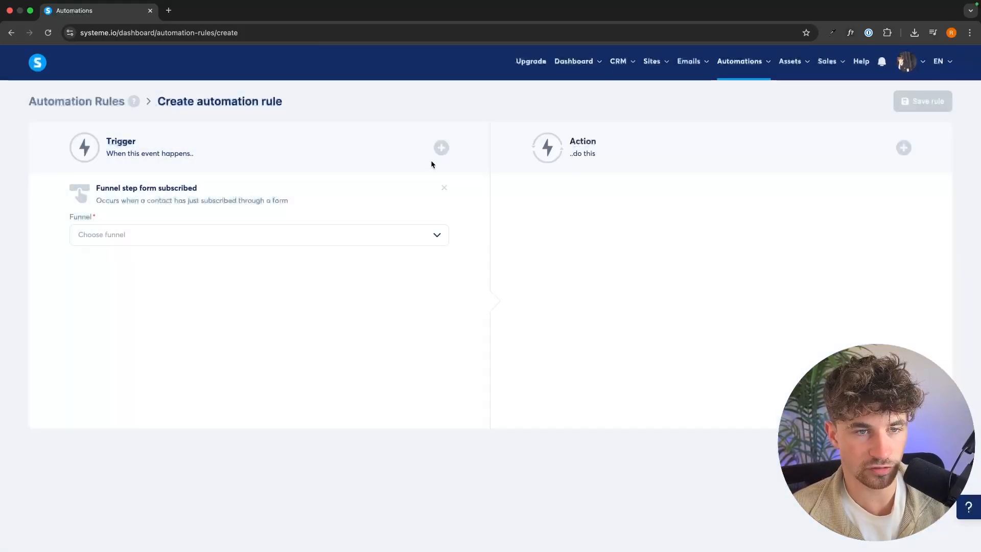
left_click(178, 239)
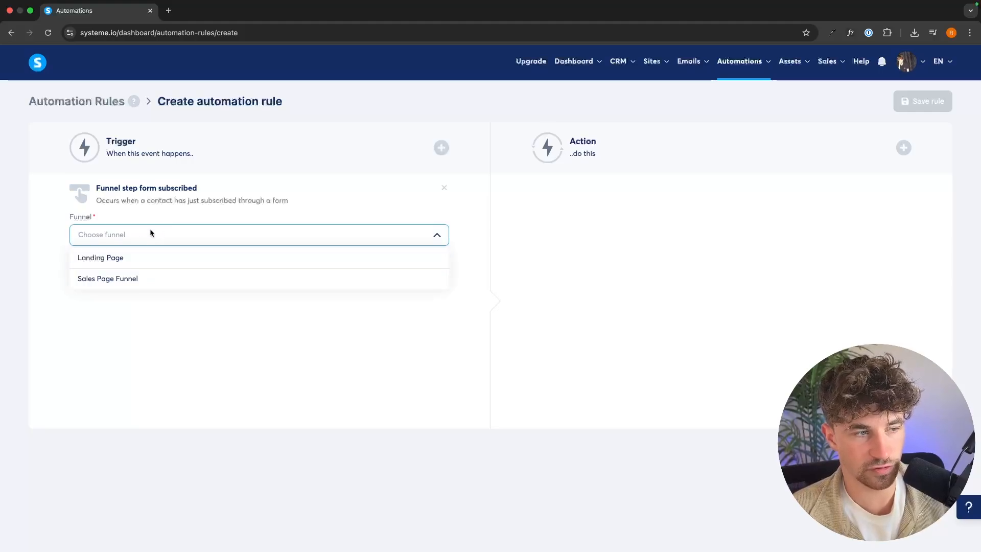
left_click(117, 257)
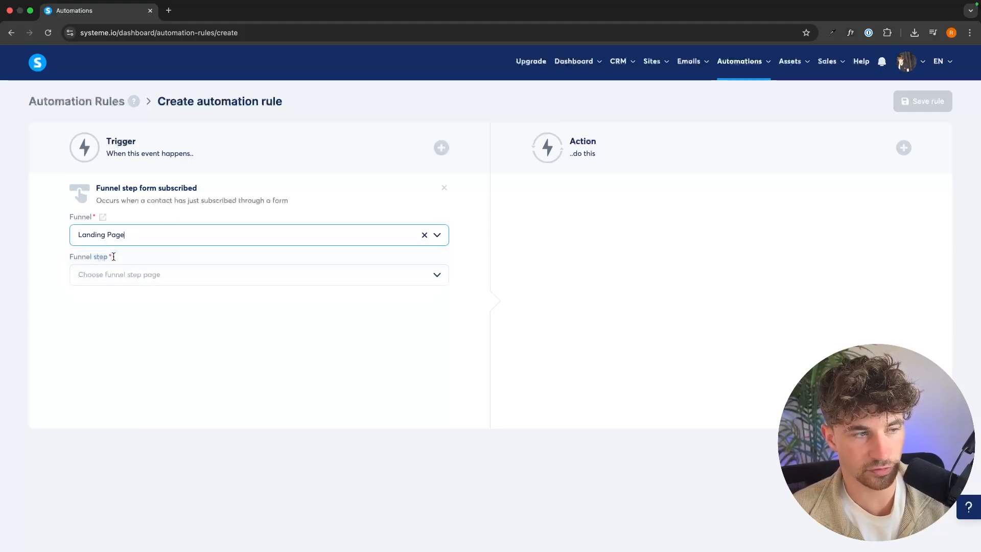
left_click(210, 274)
left_click(168, 302)
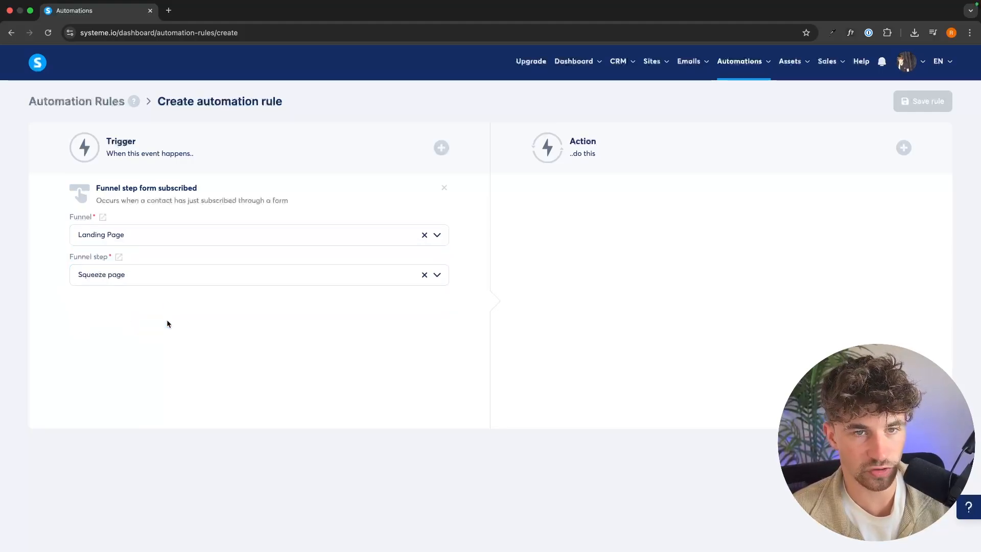
Step: Add a "Subscribe to campaign" action for the Evergreen Sales Email Sequence campaign and save the rule
left_click(903, 148)
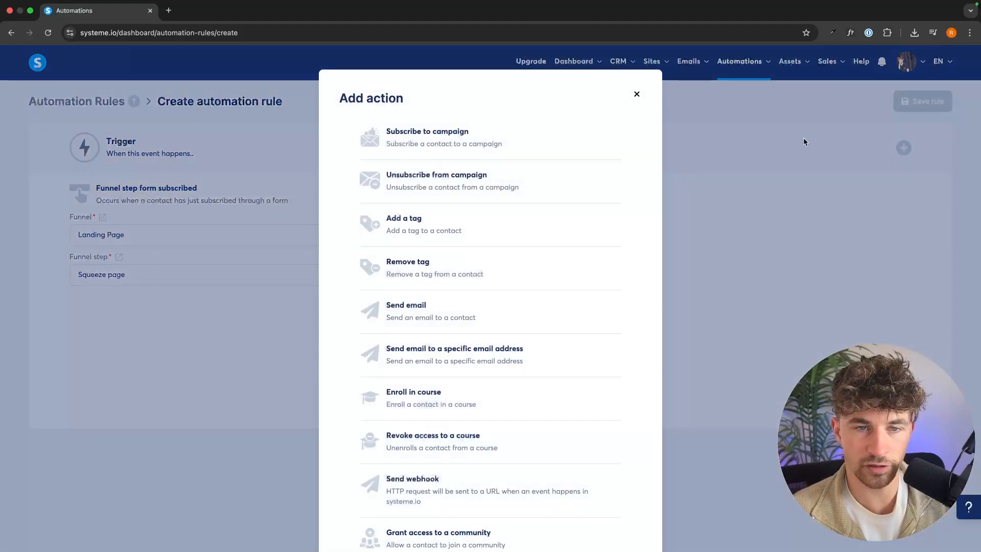
left_click(461, 136)
left_click(635, 239)
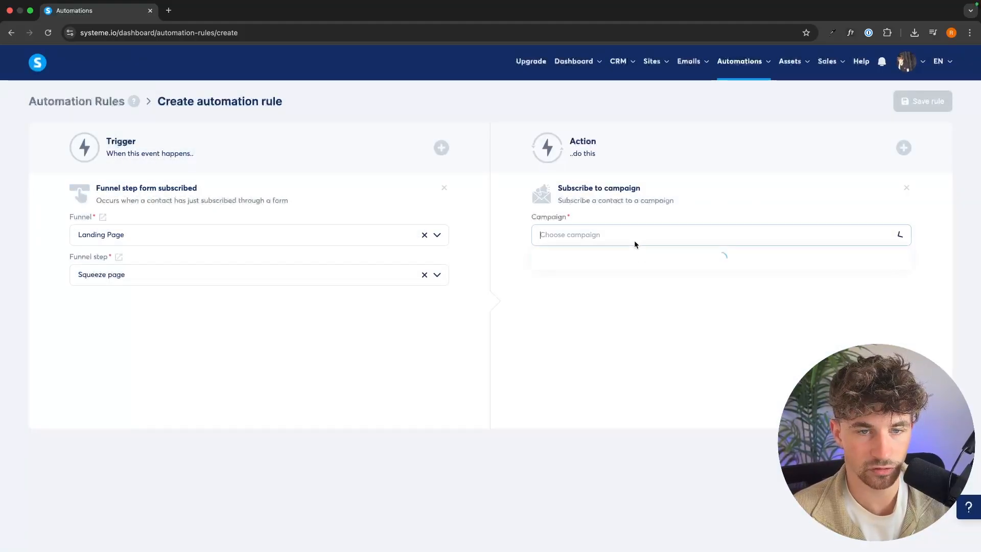
left_click(636, 256)
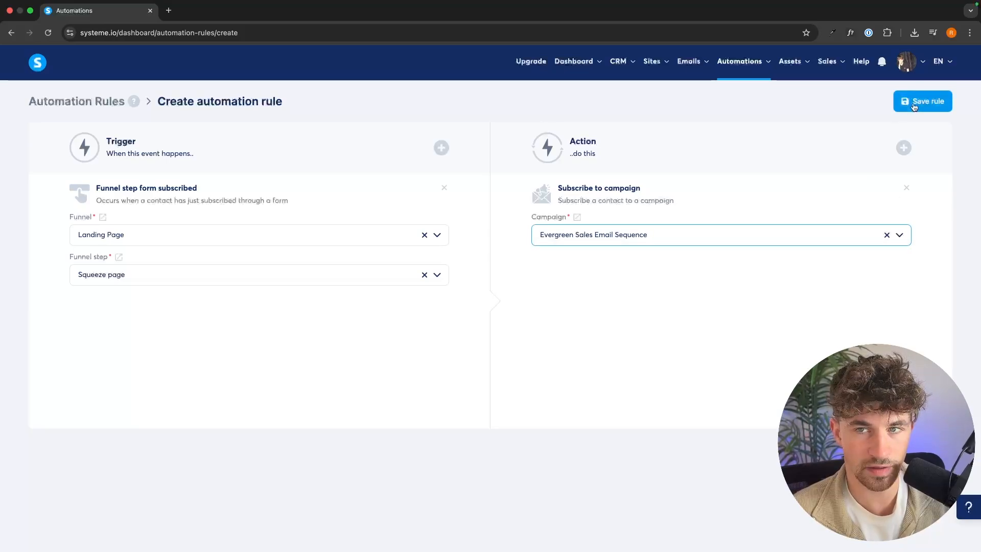
left_click(914, 107)
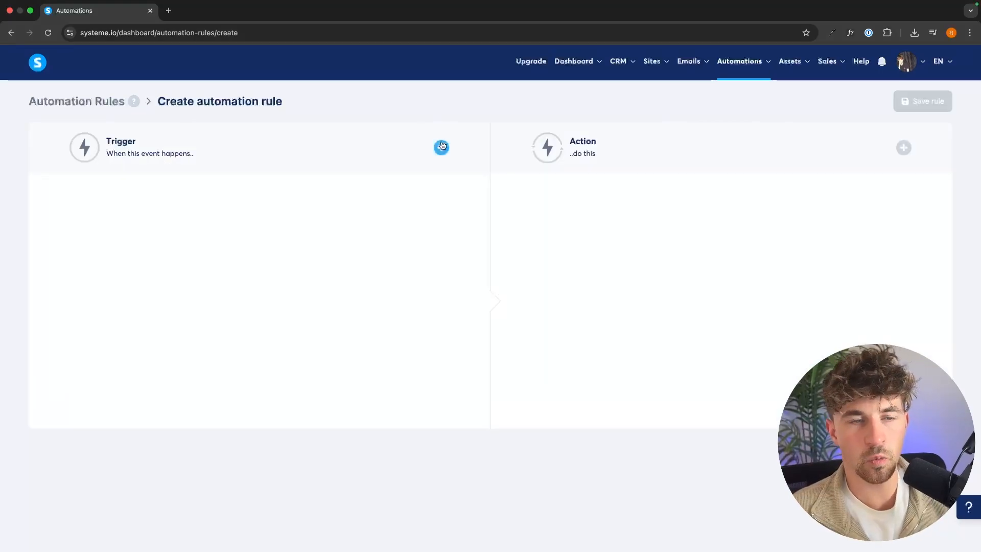
left_click(441, 147)
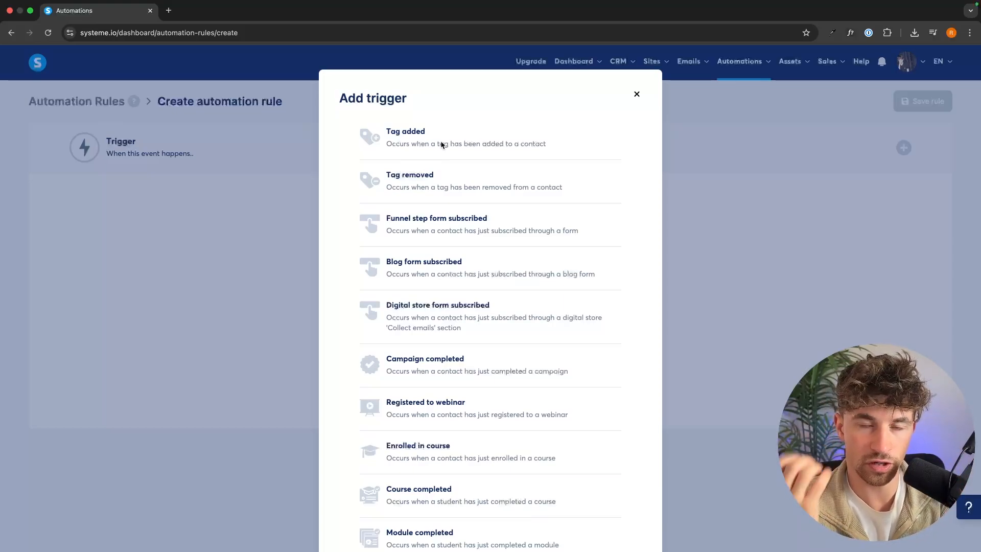
left_click(637, 95)
Step: Create a new contact tag named "Course Purchased" in the CRM tags
mouse_move(619, 62)
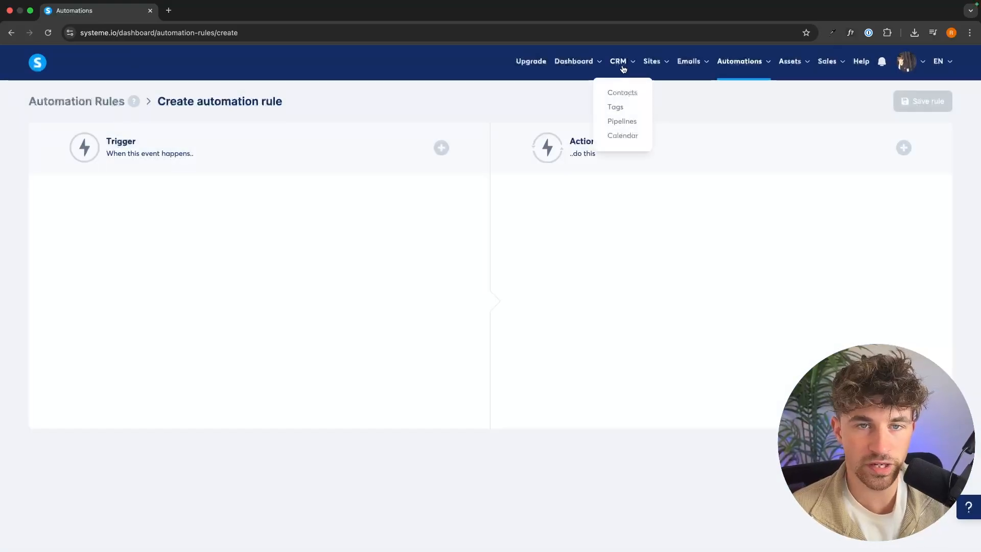
left_click(621, 109)
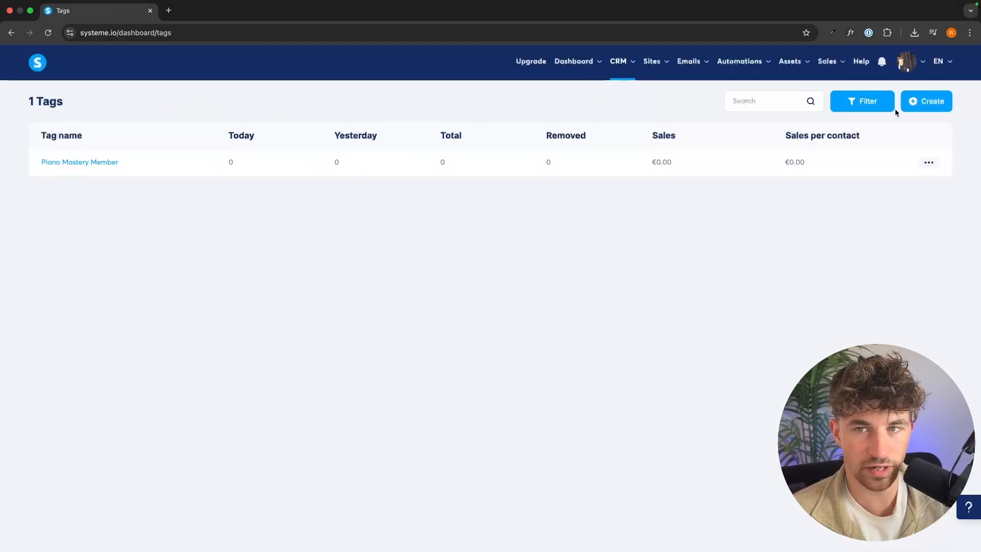
left_click(926, 101)
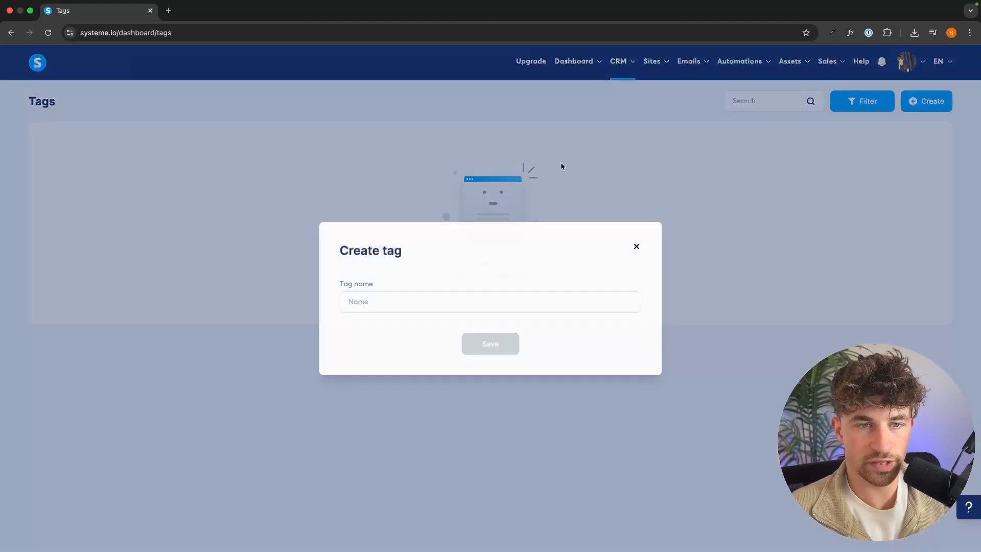
left_click(374, 301)
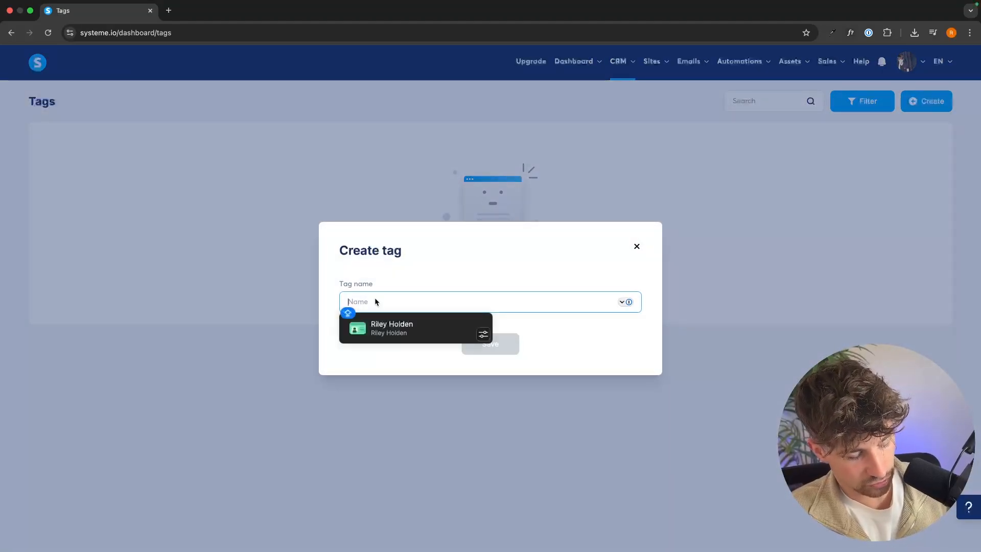
type("Course Pu")
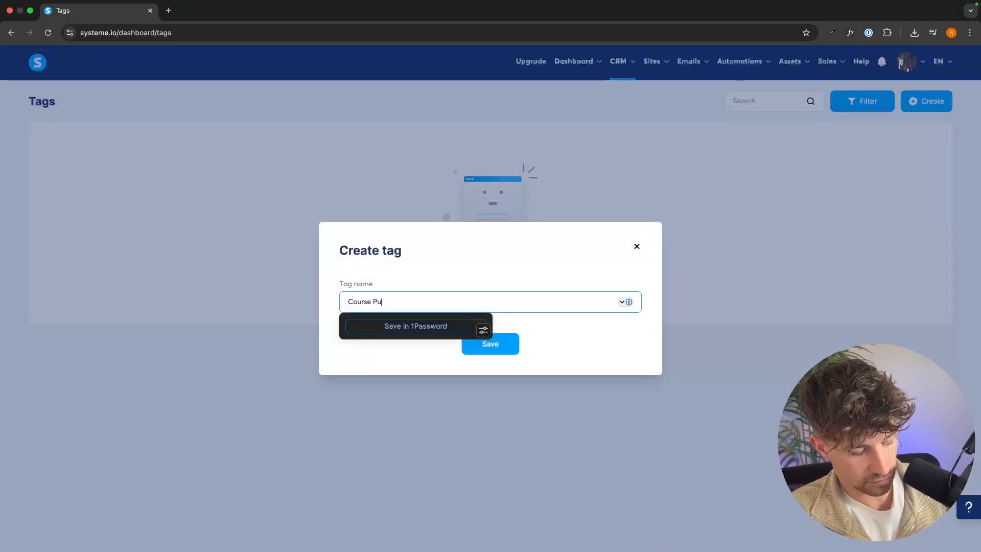
type("rchased")
left_click(496, 342)
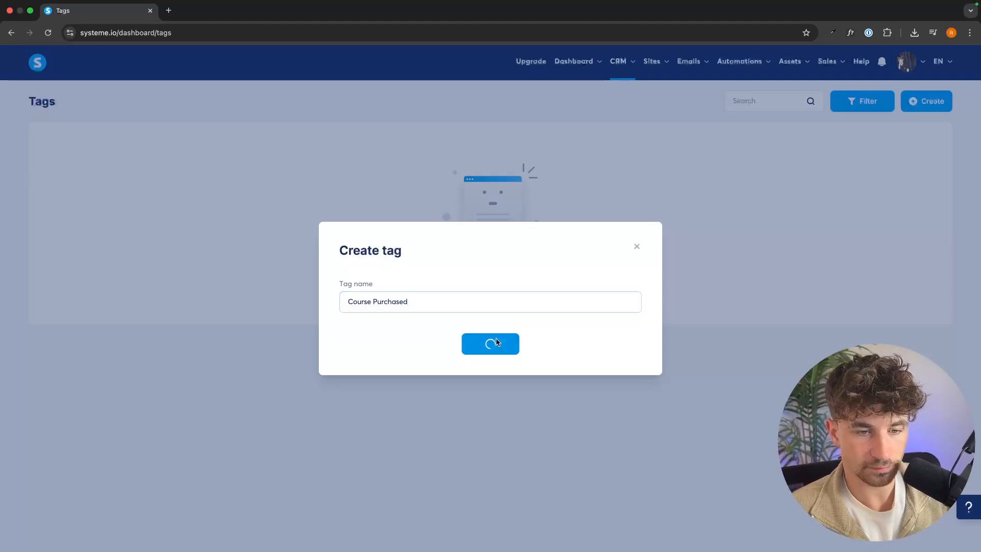
Step: Create a new automation rule with an "Enrolled in course" trigger for the Piano Mastery course
mouse_move(739, 61)
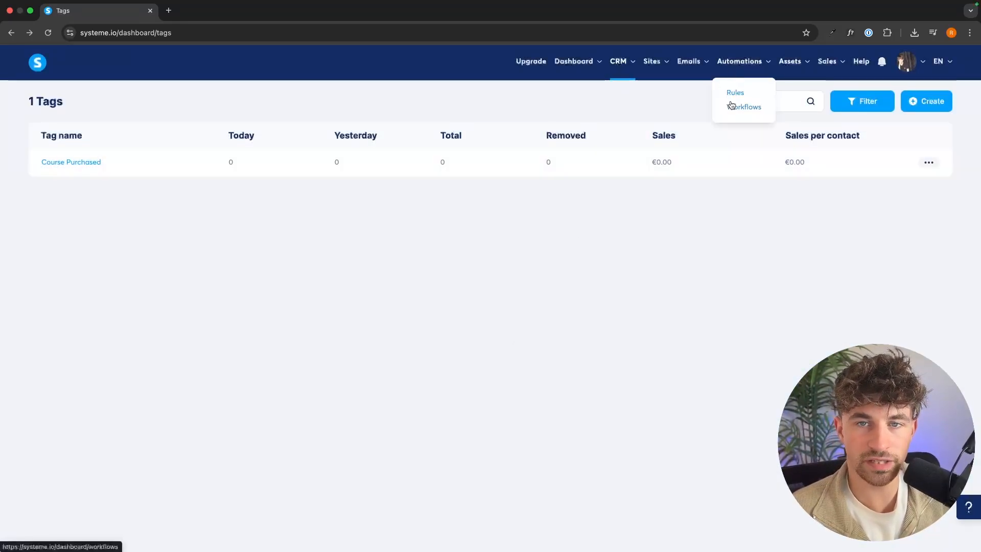
left_click(735, 92)
left_click(909, 102)
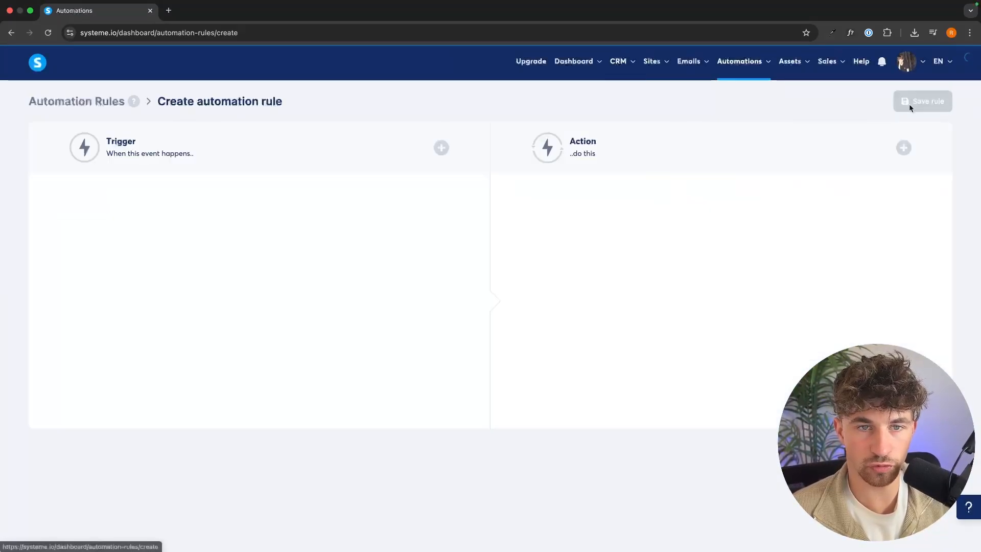
left_click_drag(101, 144, 357, 147)
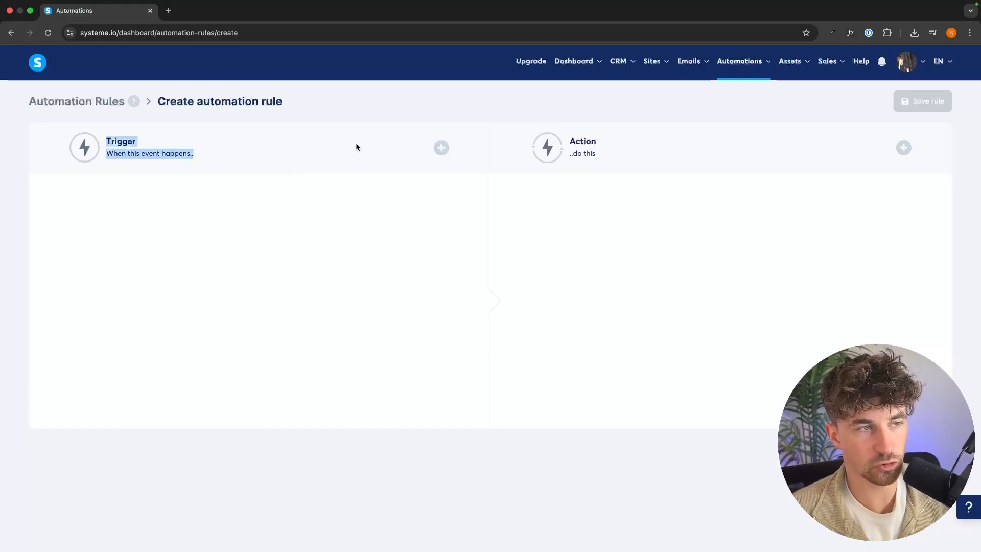
left_click(441, 148)
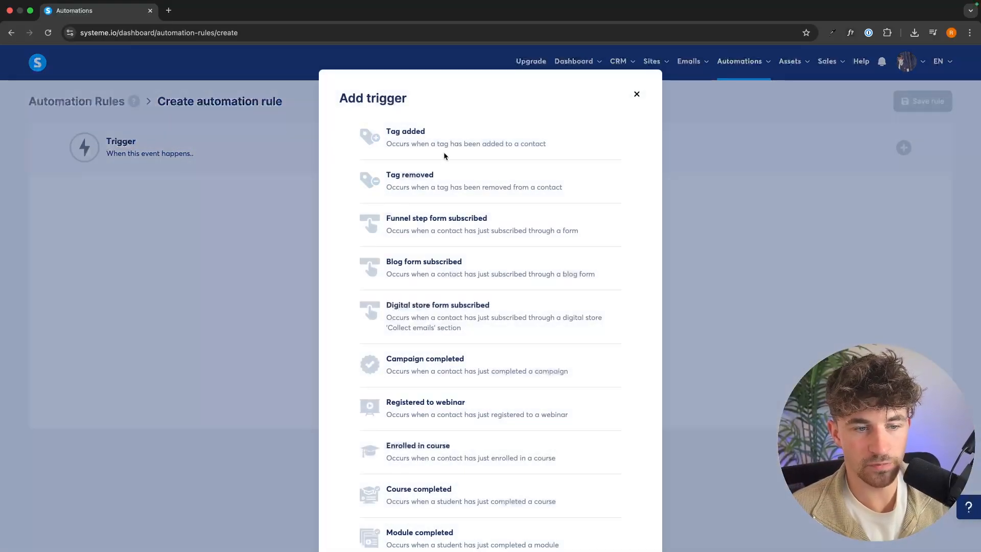
scroll(441, 183, "down", 2)
scroll(424, 255, "down", 1)
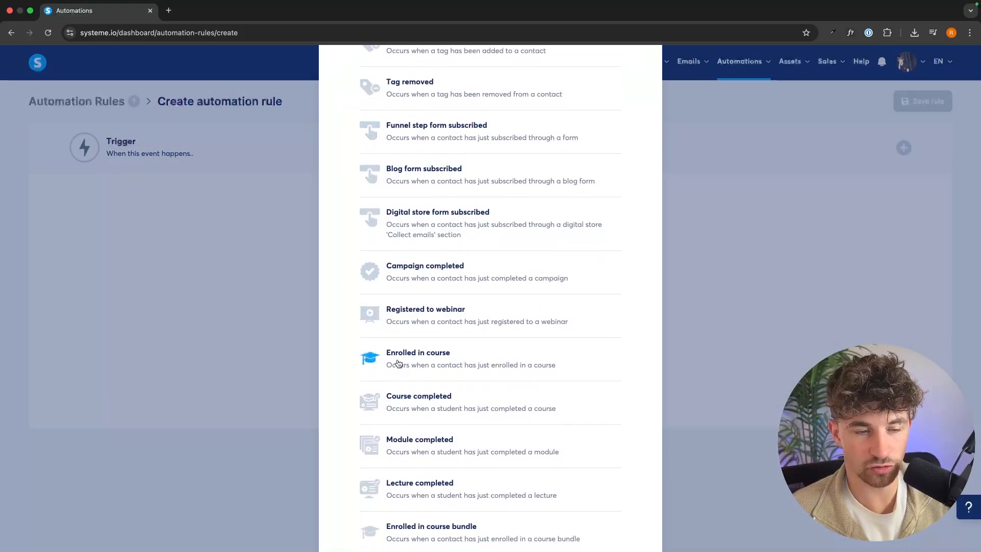
left_click(403, 355)
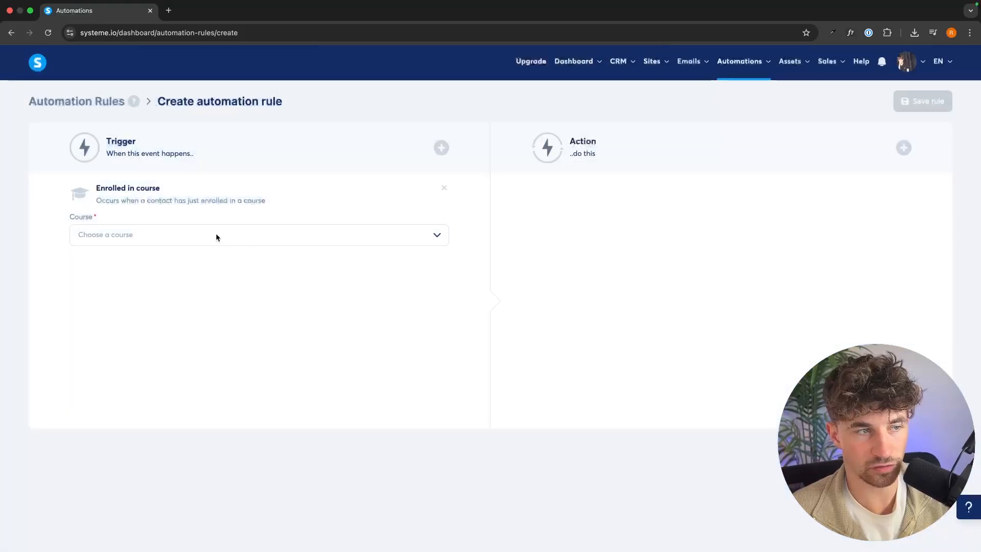
left_click(215, 233)
left_click(143, 262)
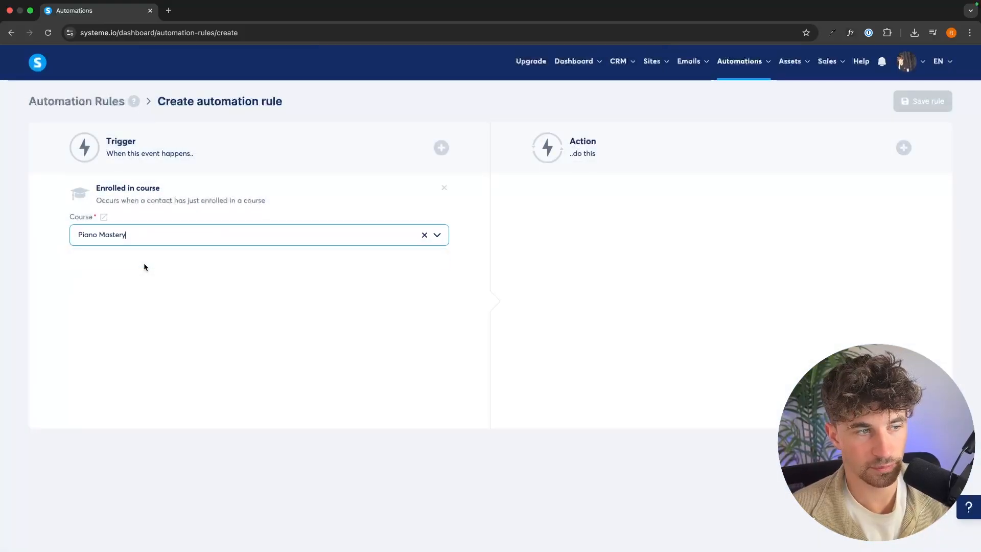
Step: Add an "Add a tag" action that assigns the Course Purchased tag and save the rule
left_click(903, 148)
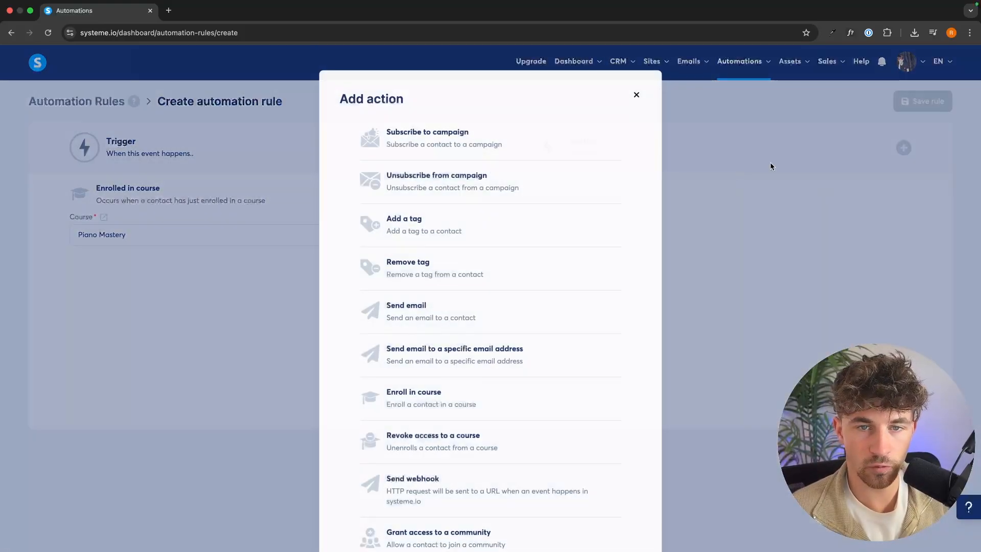
left_click(416, 226)
left_click(608, 233)
left_click(580, 256)
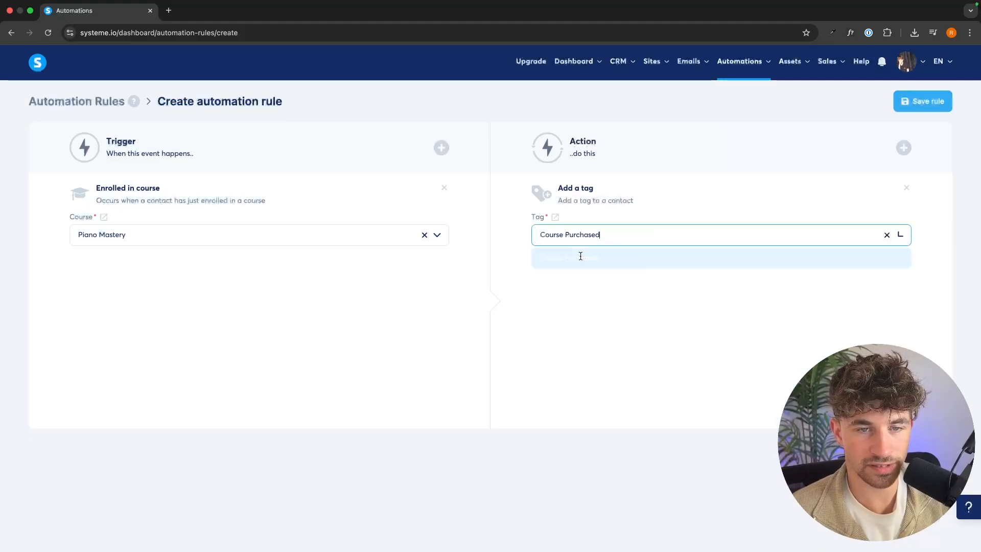
left_click(918, 104)
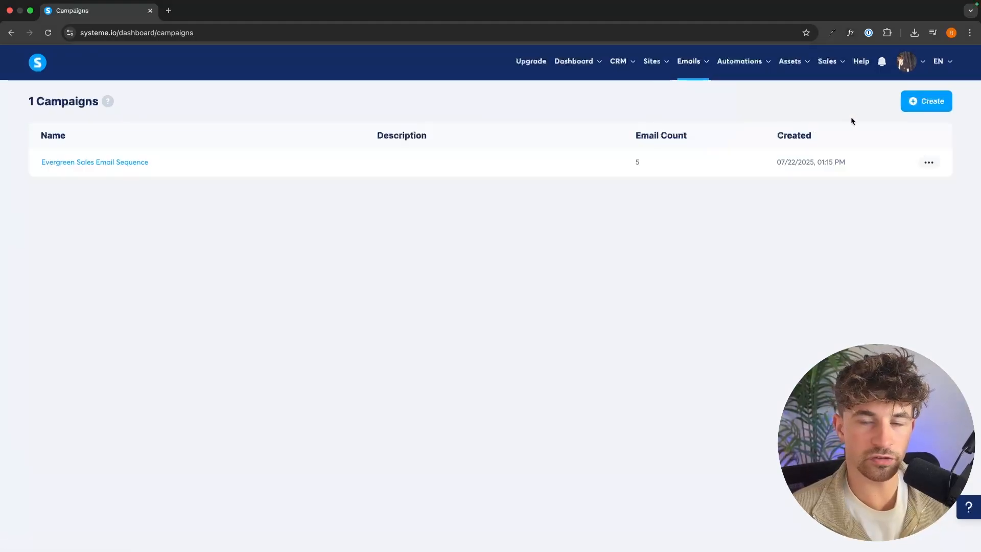
Step: Fill in a new email campaign with the name "Course purchased sequence" and make its dropdown selection
left_click(925, 101)
left_click(363, 243)
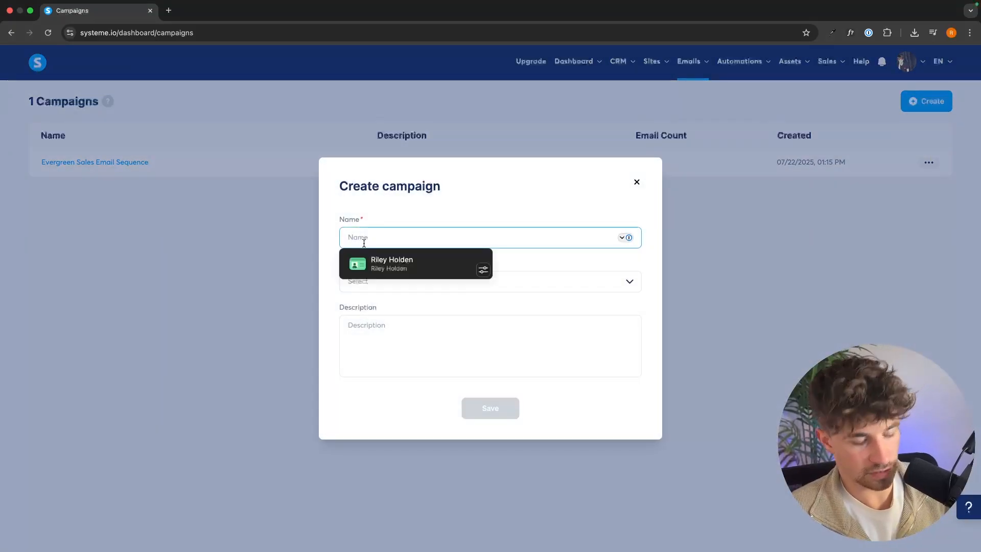
type("Cous")
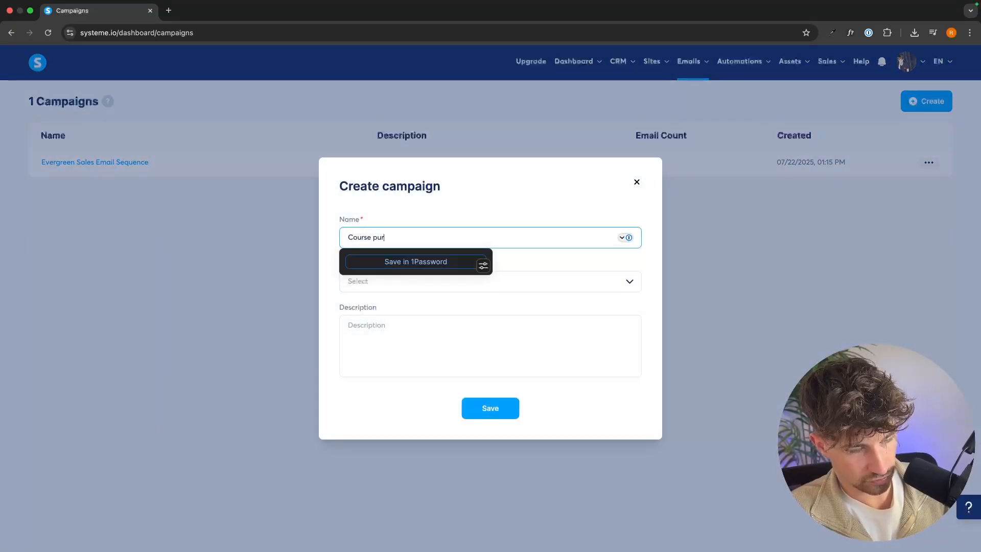
type("se purcahse")
key("BackSpace")
key("BackSpace")
key("BackSpace")
key("BackSpace")
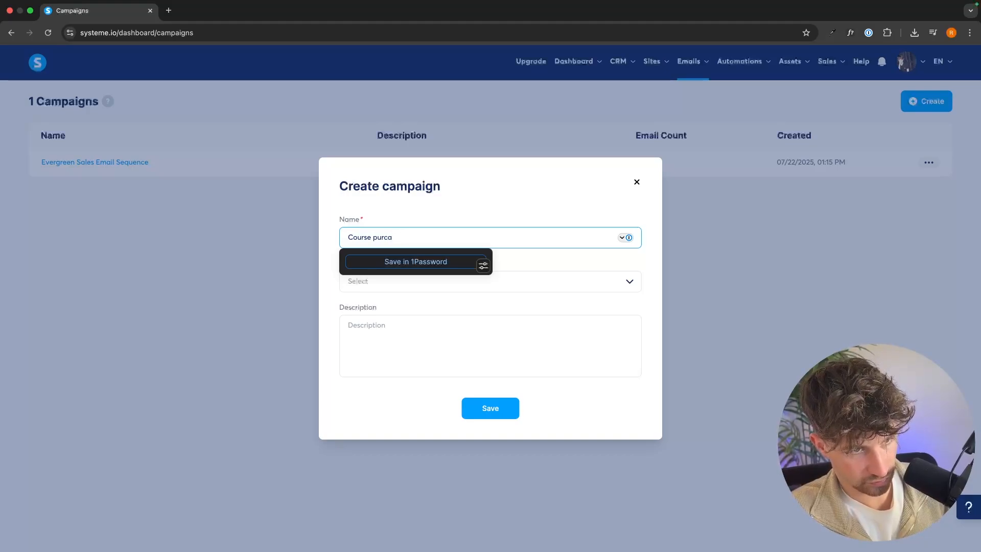
type("hased sequence")
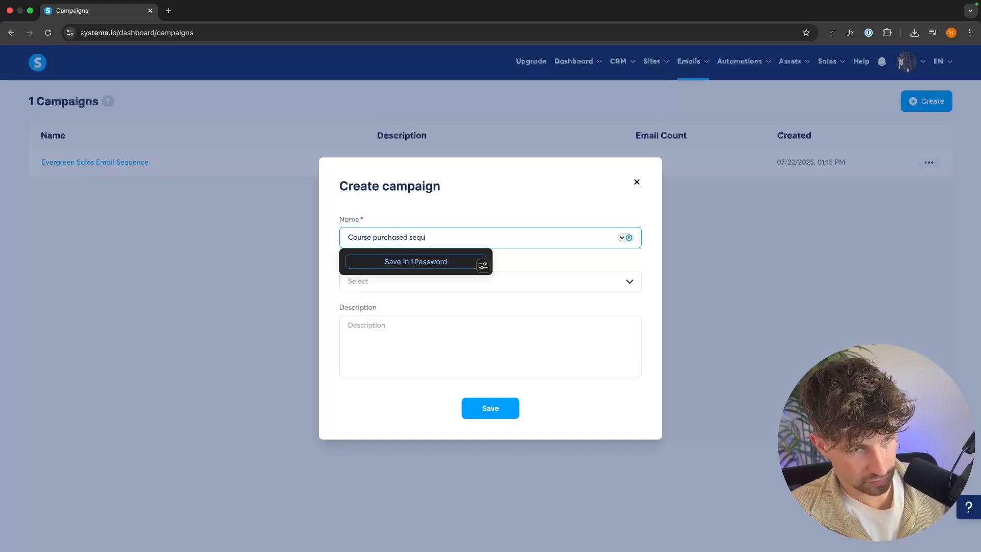
left_click(366, 282)
left_click(377, 324)
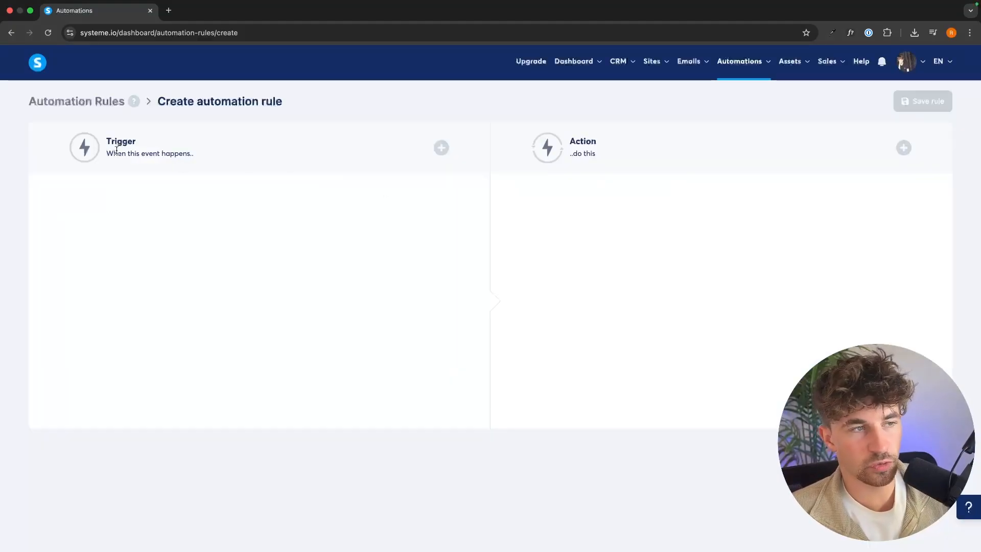
Step: Add a "Tag added" trigger for the Course Purchased tag to the new automation rule
left_click(440, 148)
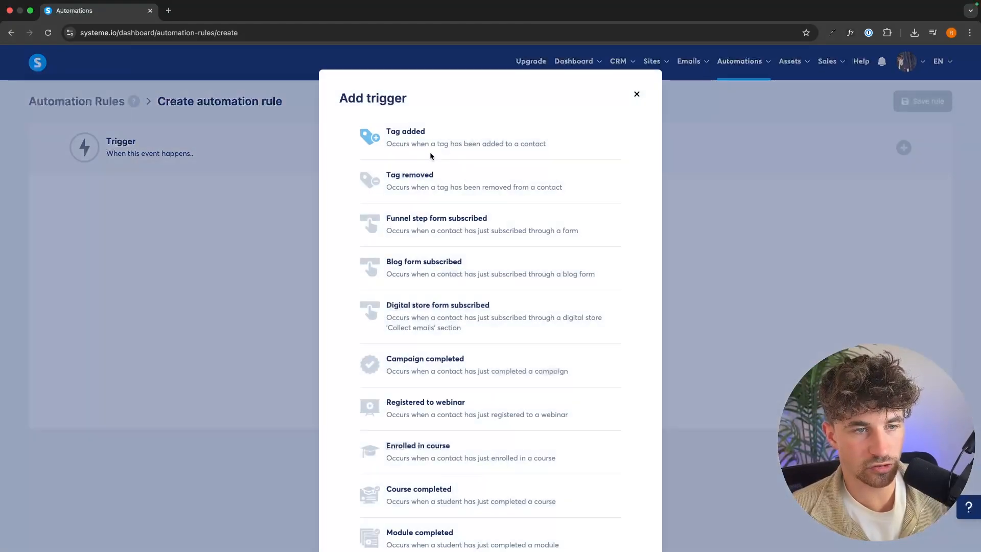
left_click(422, 148)
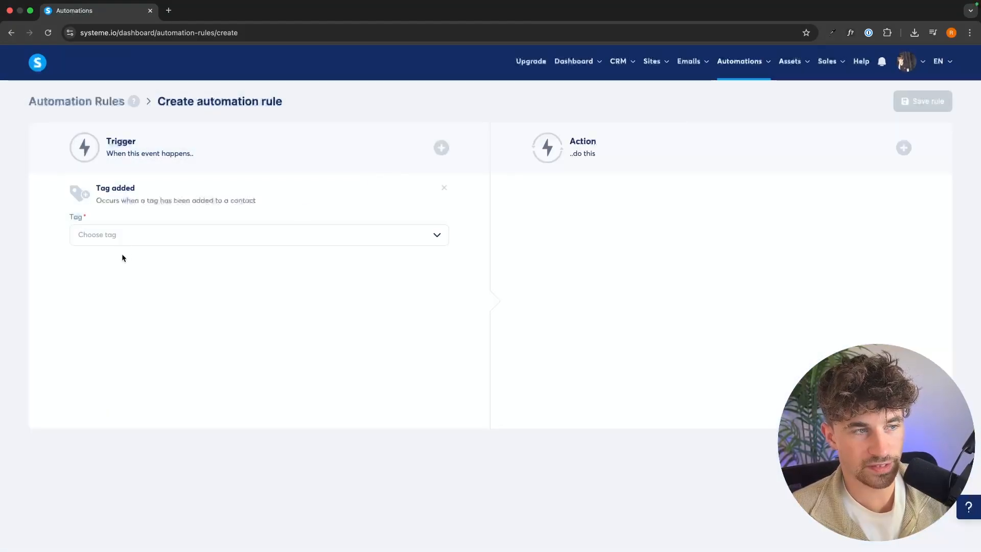
left_click(125, 240)
left_click(122, 257)
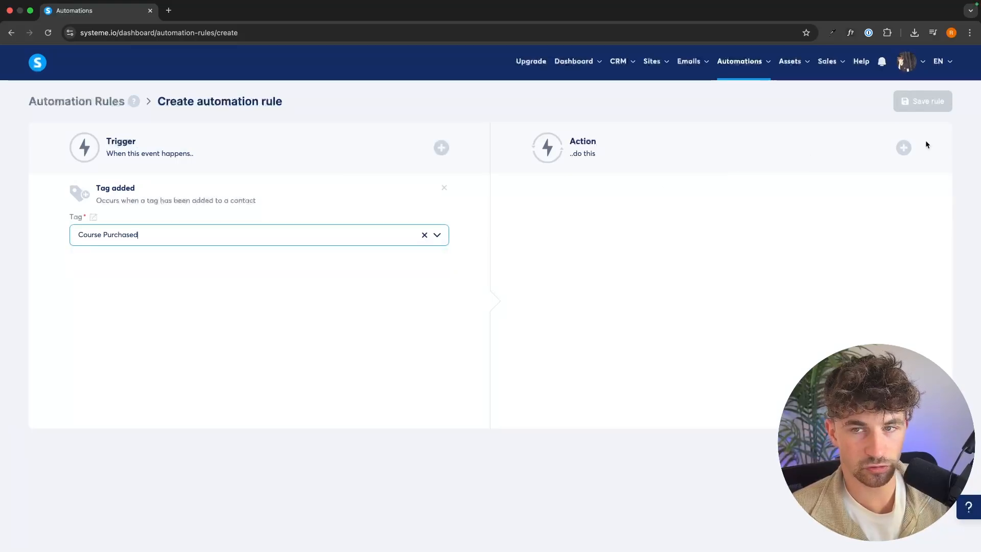
Step: Add an "Unsubscribe from campaign" action for the Evergreen Sales Email Sequence campaign
left_click(903, 147)
left_click(433, 189)
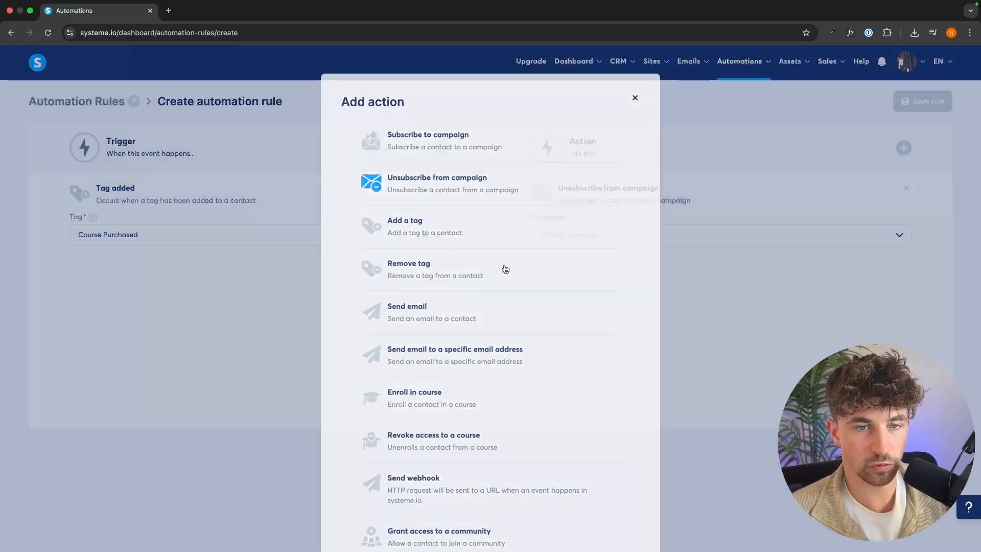
left_click(629, 236)
left_click(581, 266)
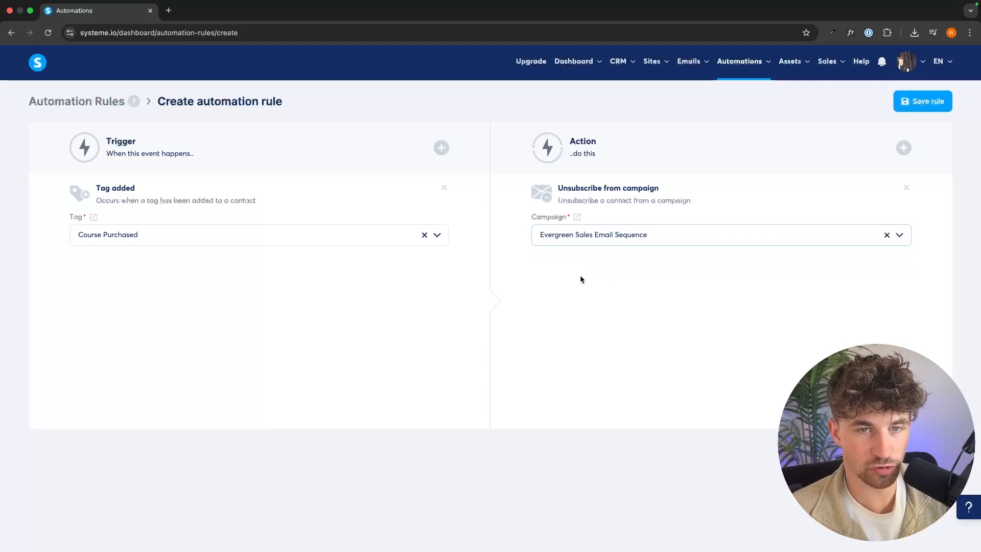
Step: Add a "Subscribe to campaign" action as the rule's second action and choose a campaign for it
left_click(903, 148)
left_click(449, 137)
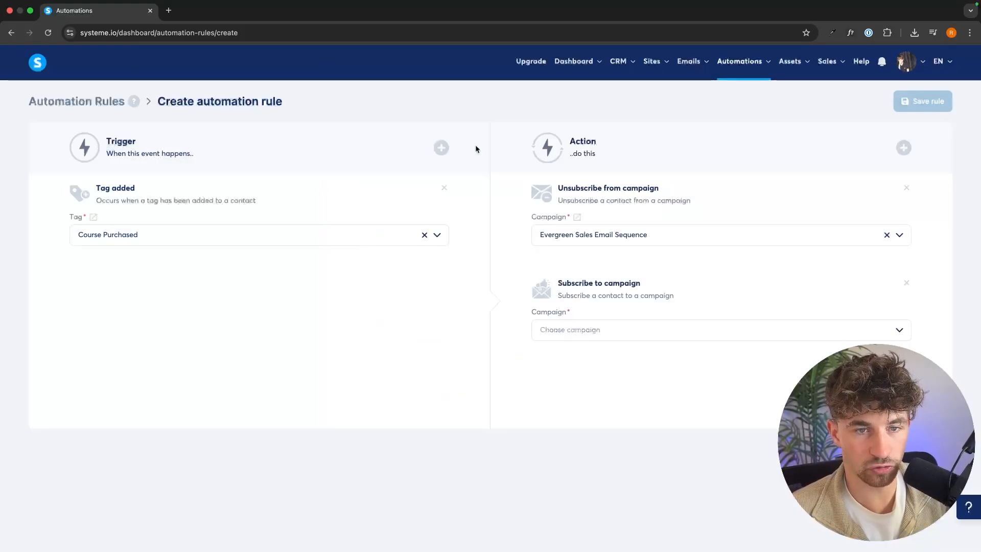
left_click(543, 328)
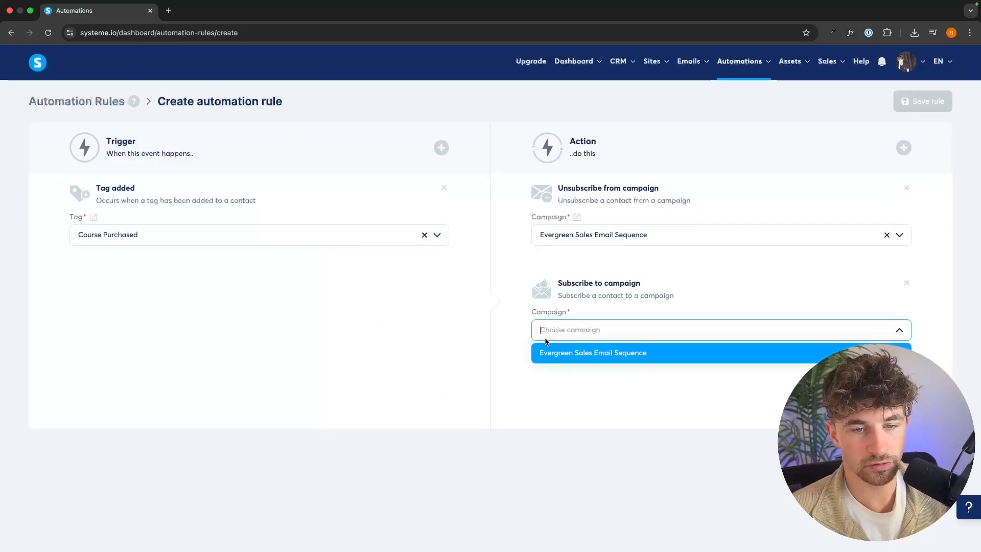
left_click(581, 365)
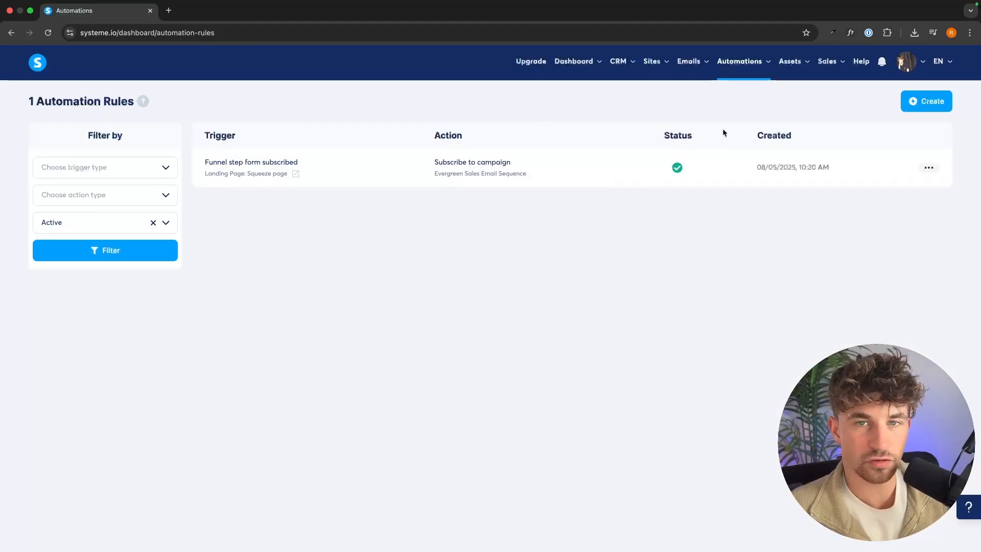
Step: Delete the existing Test workflow from the automation workflows
mouse_move(741, 61)
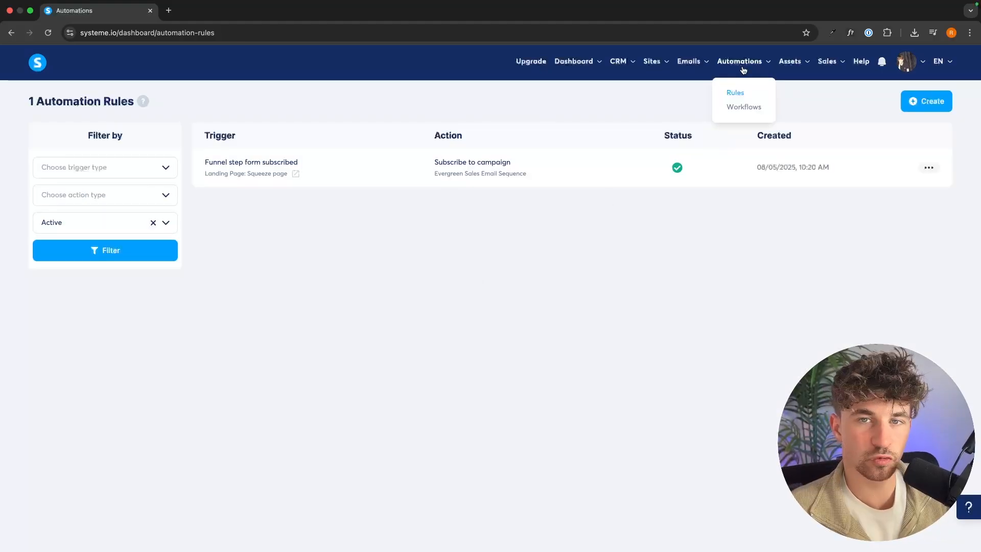
left_click(743, 107)
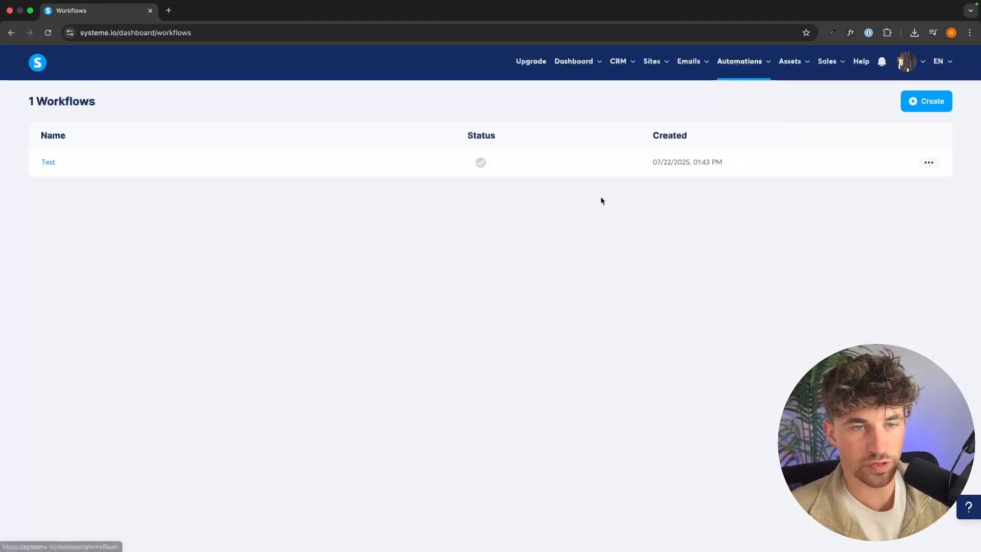
left_click(929, 162)
left_click(889, 221)
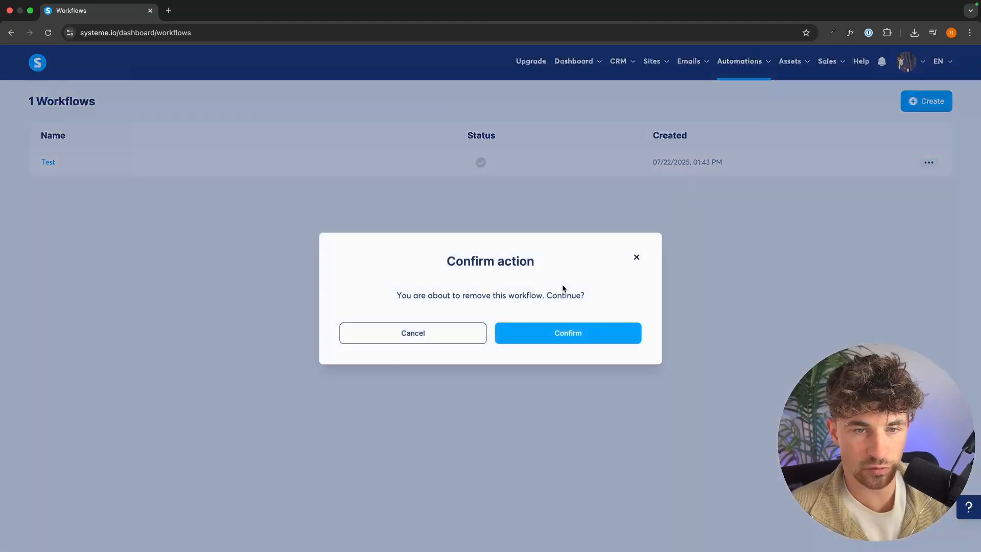
left_click(555, 332)
Step: Create a new workflow named "Test" and open it in the workflow builder
left_click(926, 101)
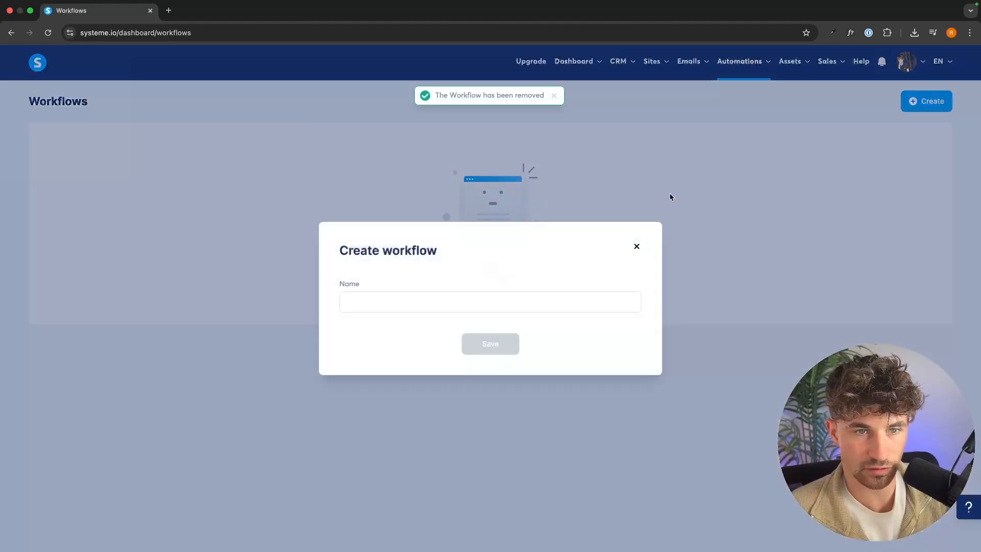
left_click(418, 296)
type("Test")
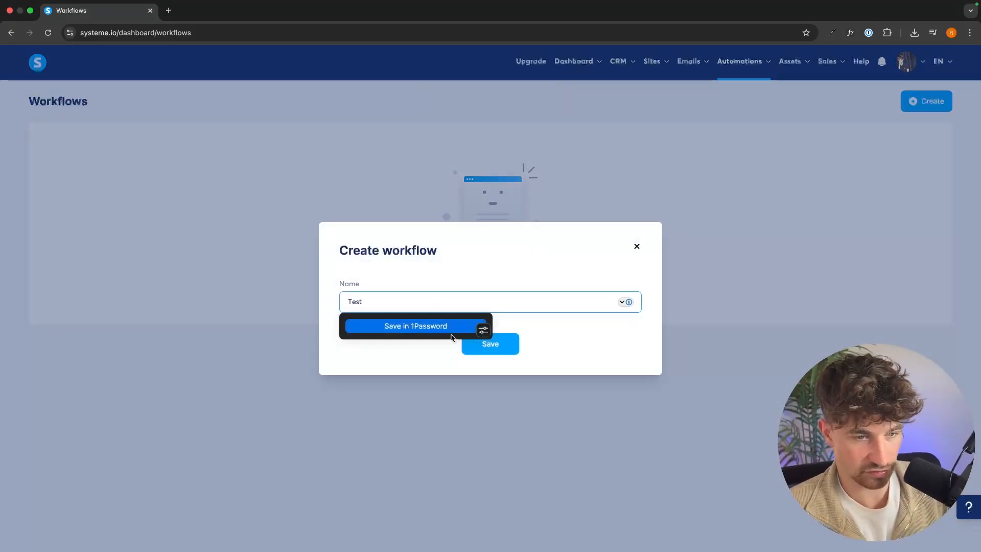
key("Return")
left_click(47, 163)
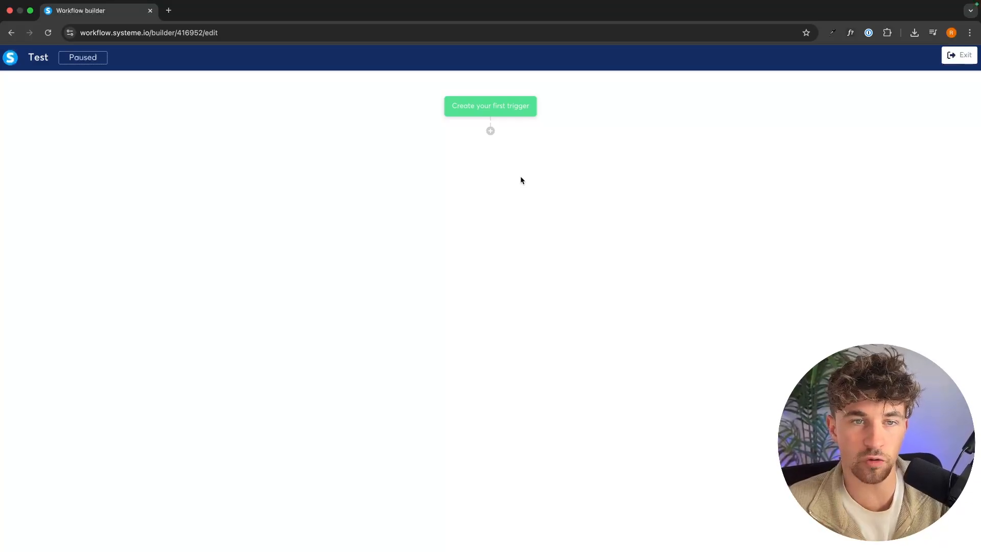
Step: Create the workflow's first trigger as "Funnel form subscribed" for the Squeeze page of the Landing Page funnel
left_click(486, 113)
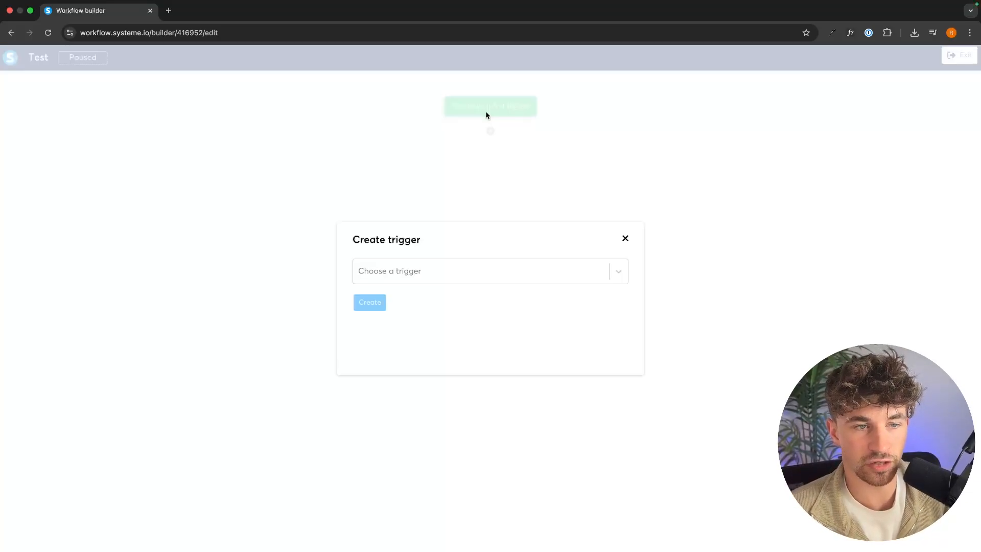
left_click(417, 269)
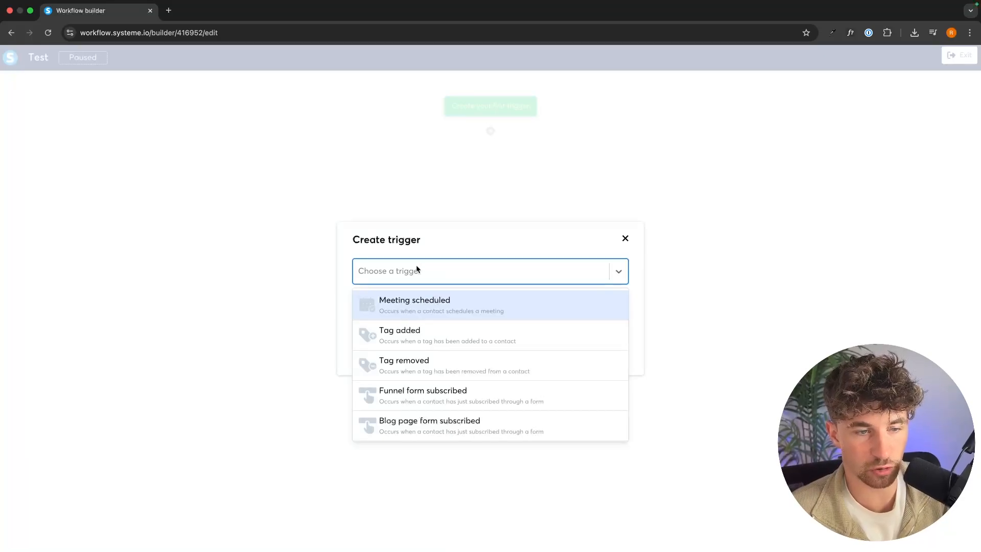
scroll(430, 307, "down", 2)
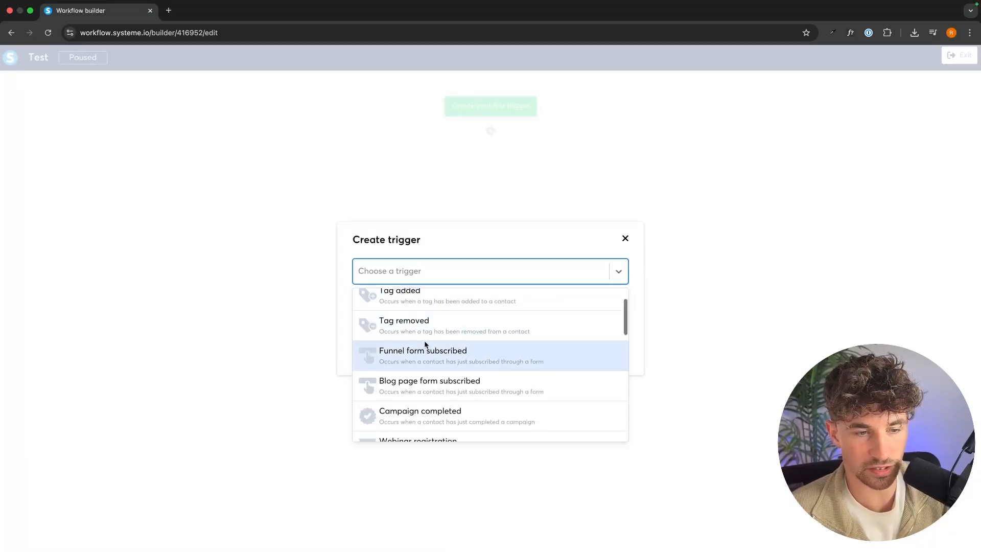
left_click(433, 346)
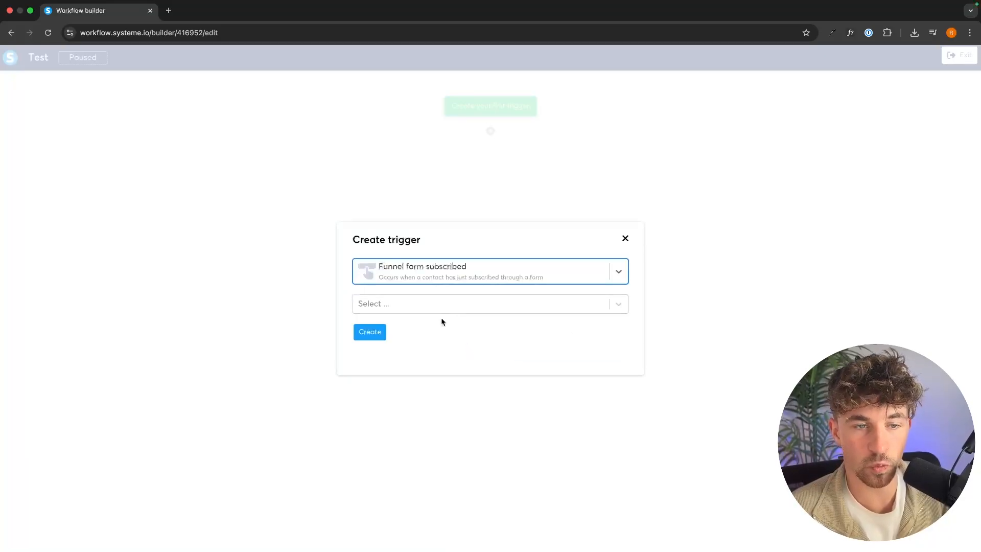
left_click(456, 310)
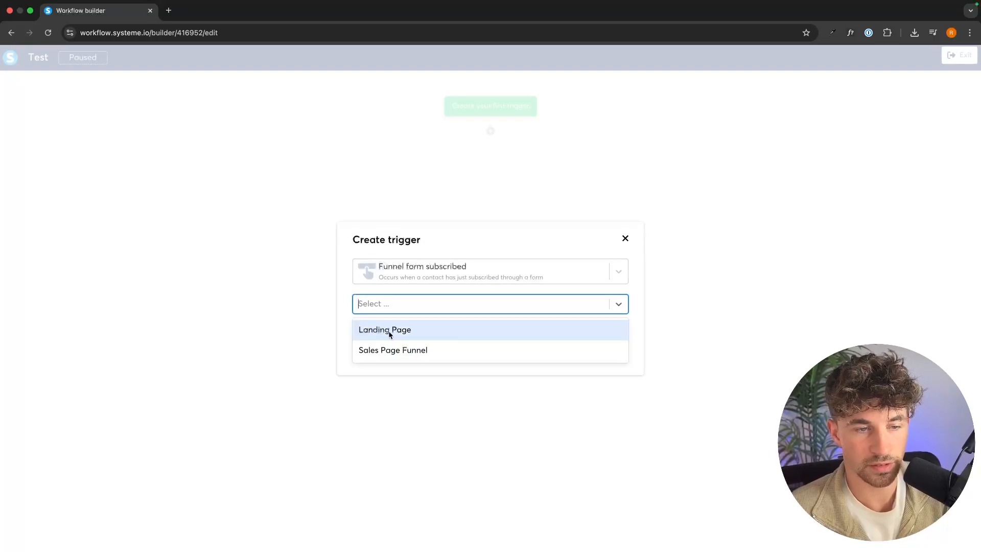
left_click(408, 332)
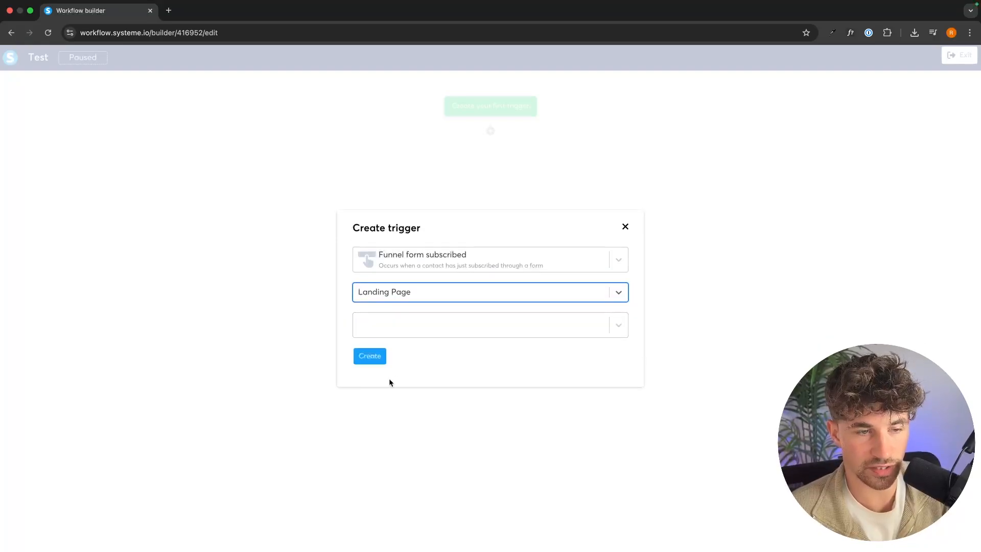
left_click(404, 330)
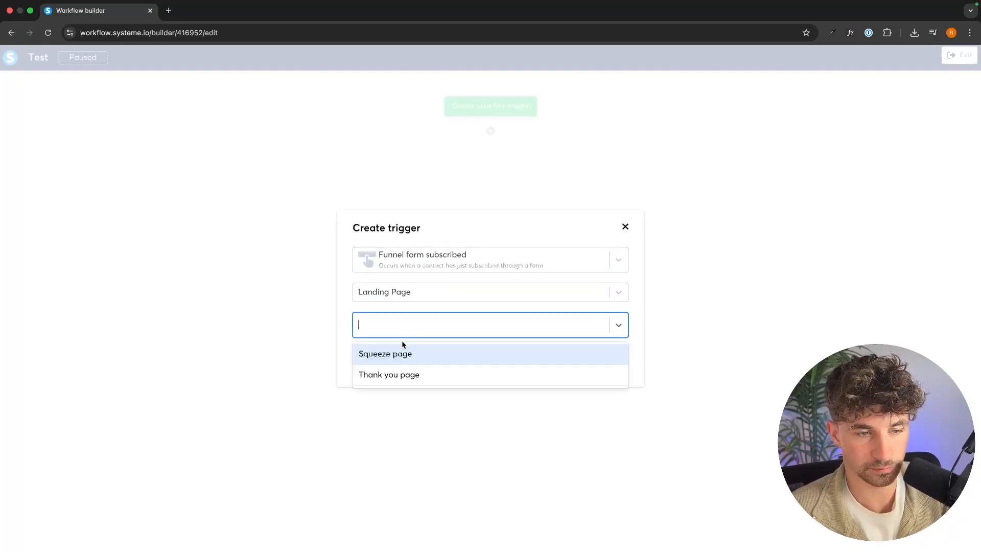
left_click(394, 357)
left_click(381, 359)
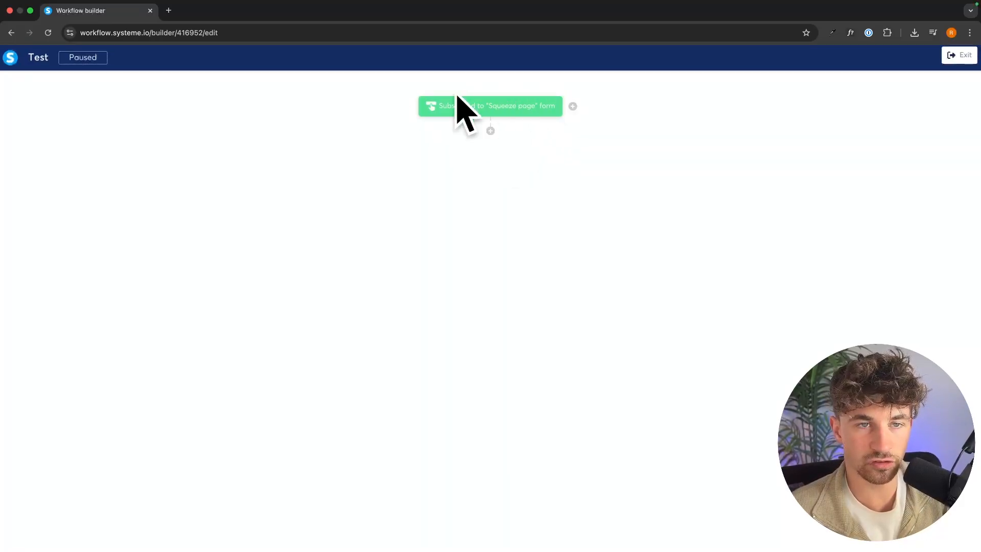
left_click(490, 131)
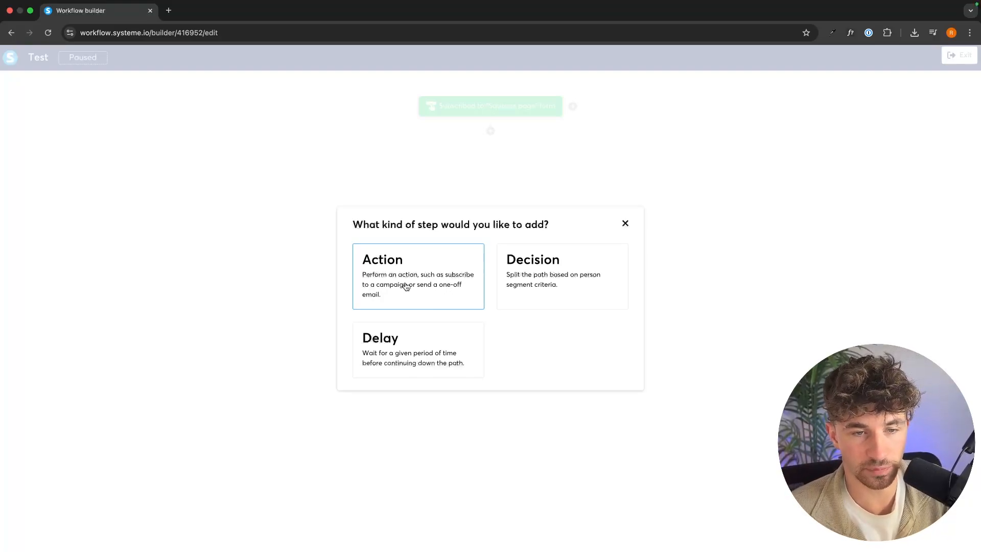
left_click(547, 283)
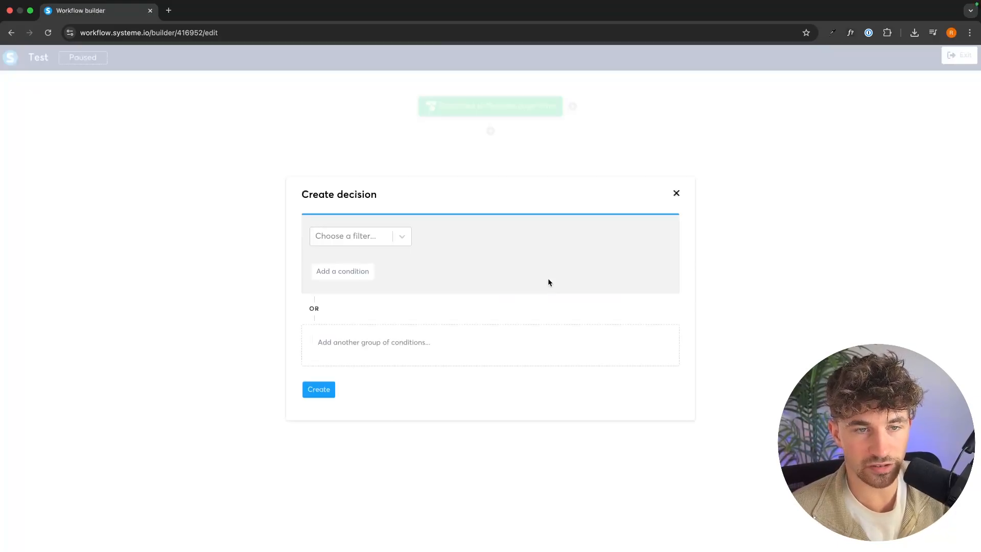
left_click(676, 194)
Step: Add a delay of 1 day directly after the Squeeze page form trigger
left_click(490, 131)
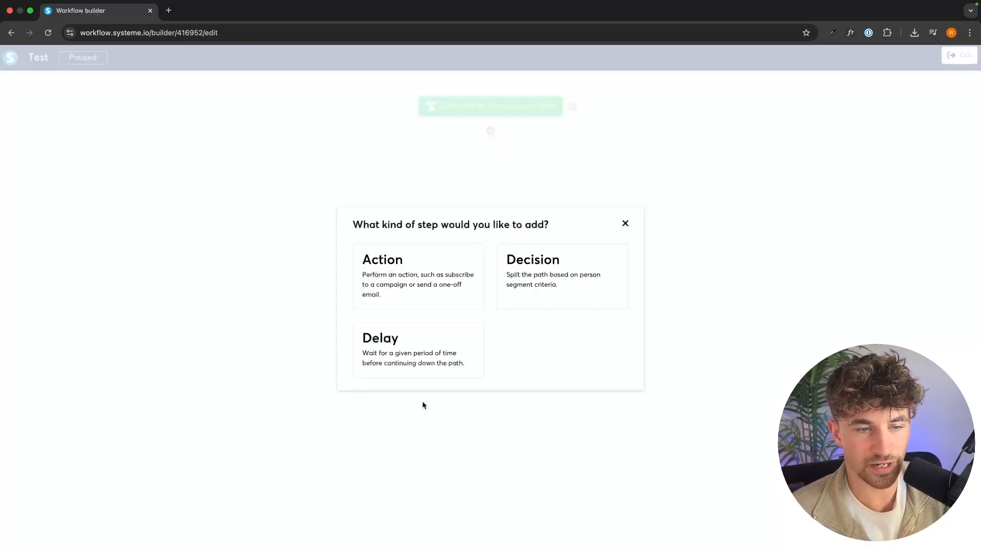
left_click(418, 366)
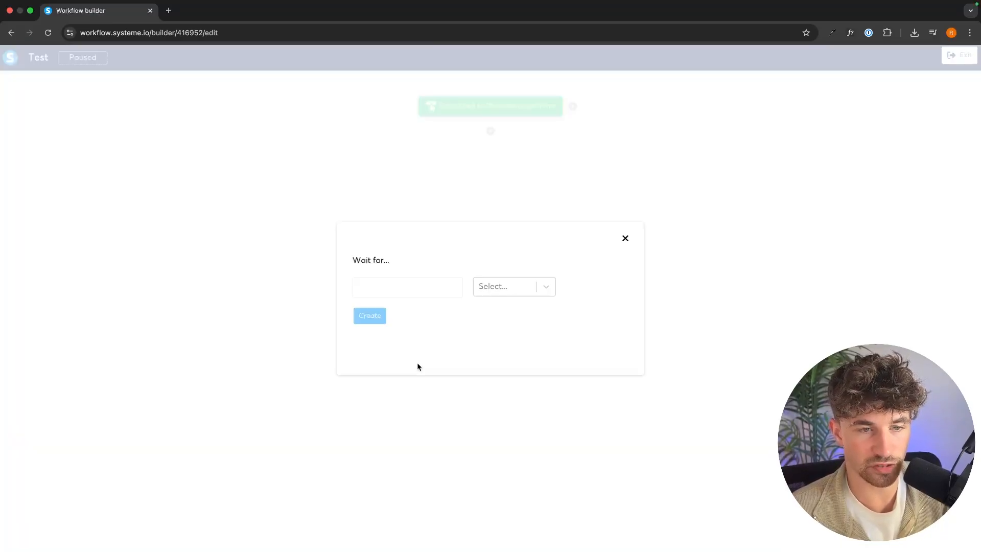
left_click(423, 286)
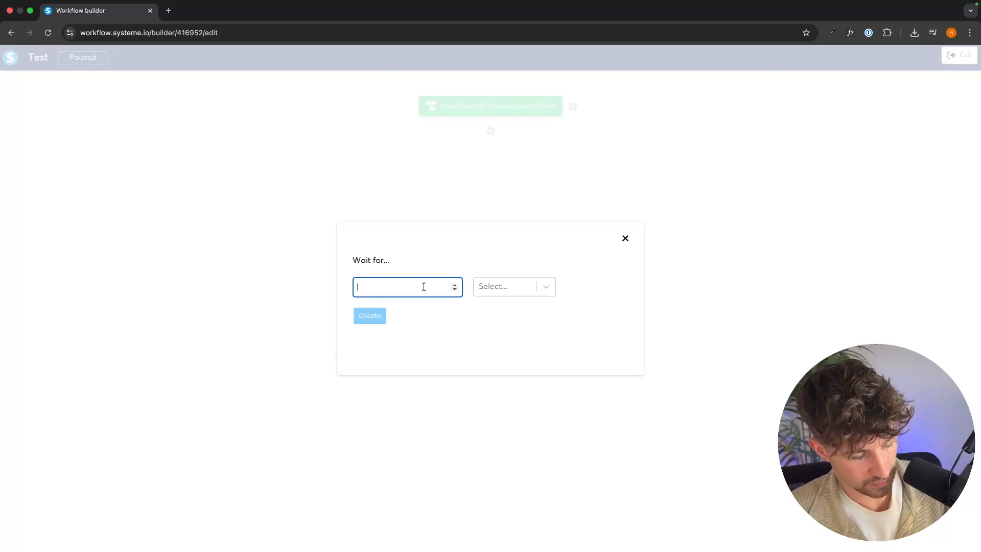
type("1")
left_click(521, 294)
left_click(500, 313)
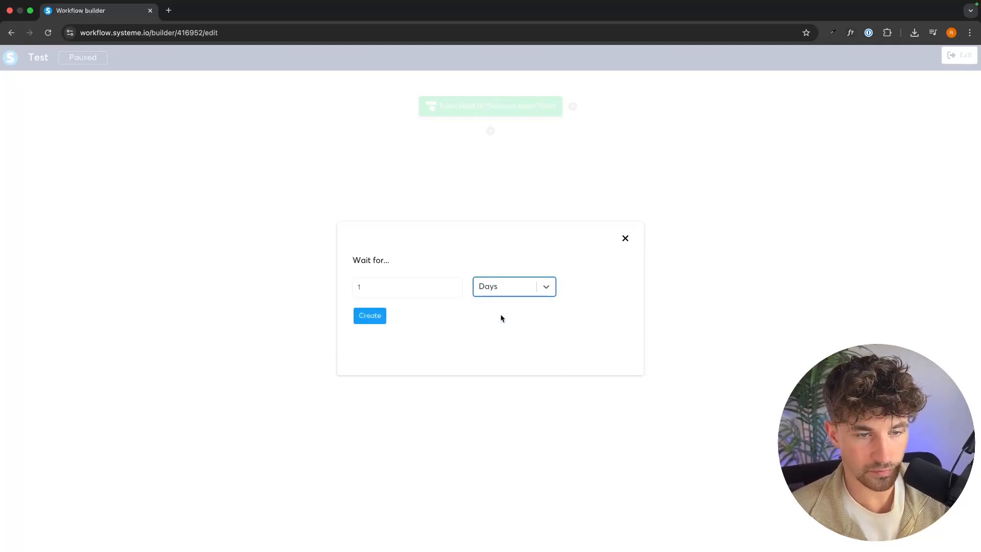
left_click(370, 315)
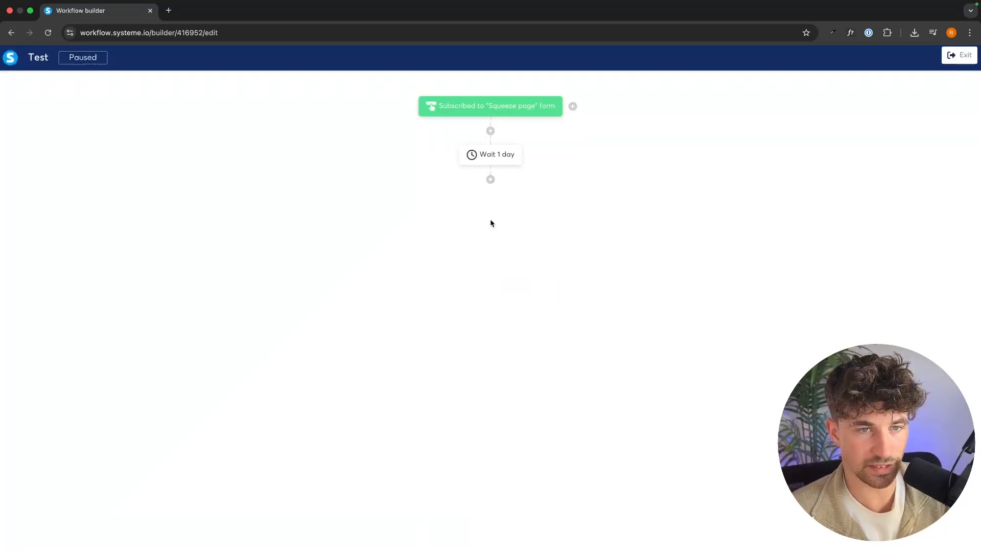
Step: Remove the delay that follows the trigger from the workflow
mouse_move(493, 163)
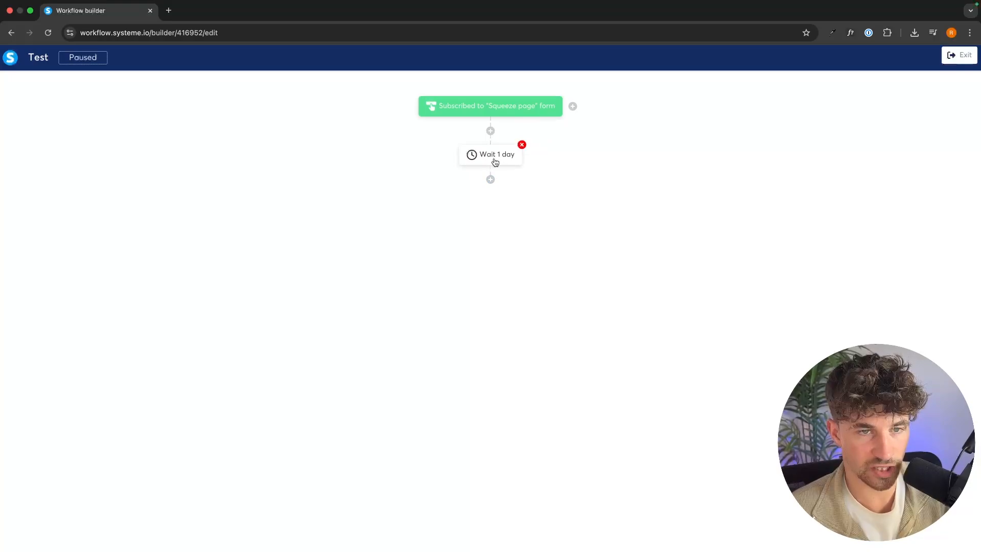
left_click(521, 145)
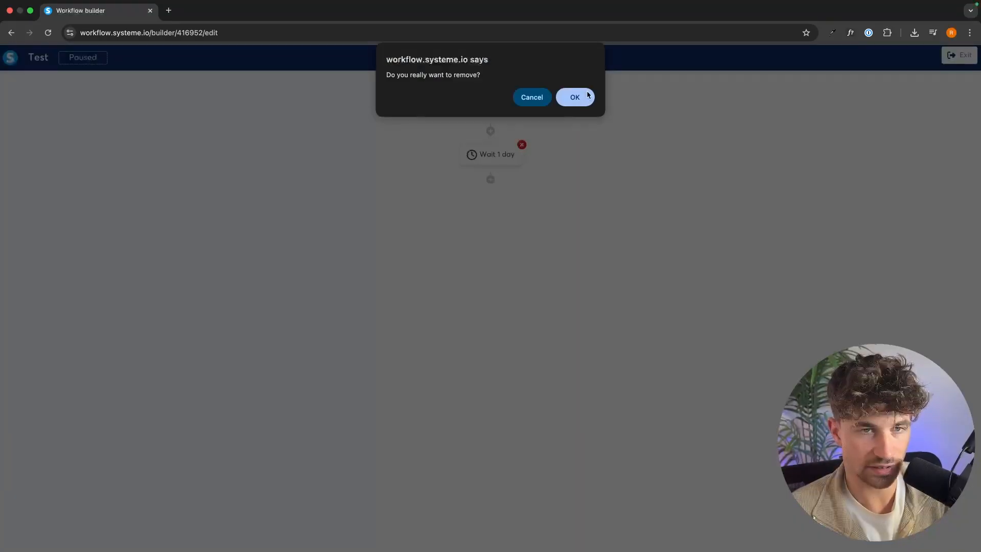
left_click(574, 97)
Step: Add a "Subscribe to campaign" action after the trigger for the Evergreen Sales Email Sequence campaign
left_click(491, 131)
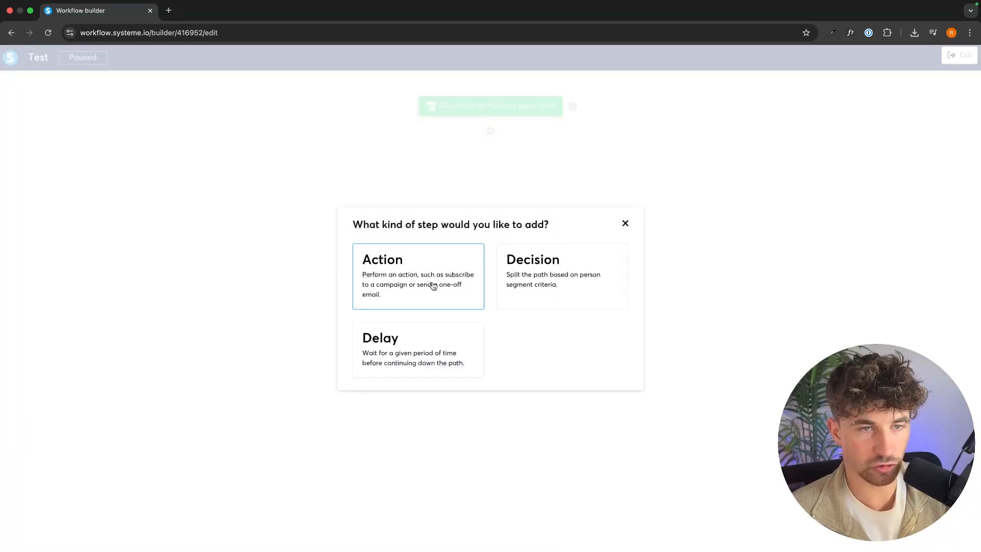
left_click(433, 286)
left_click(436, 276)
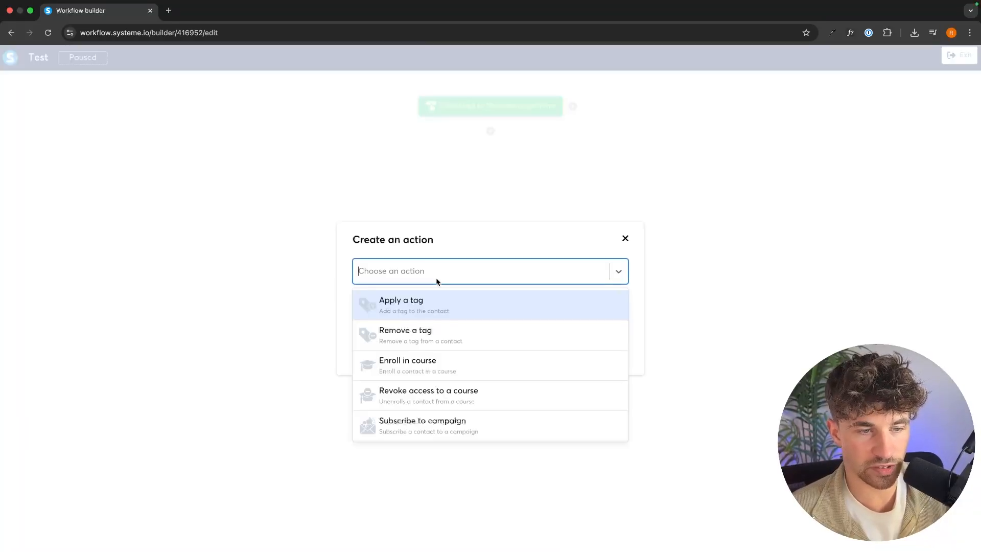
scroll(446, 347, "down", 2)
left_click(439, 354)
left_click(433, 304)
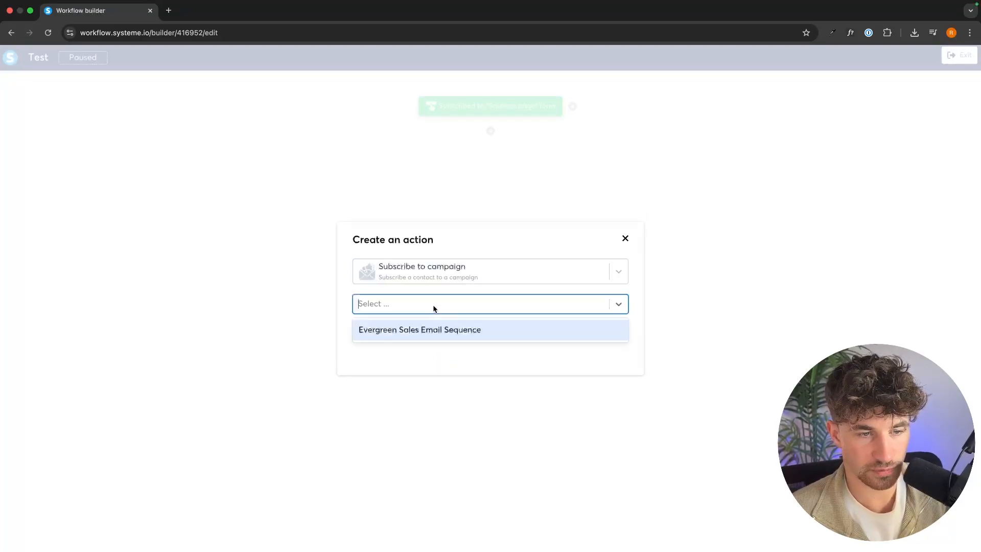
left_click(433, 330)
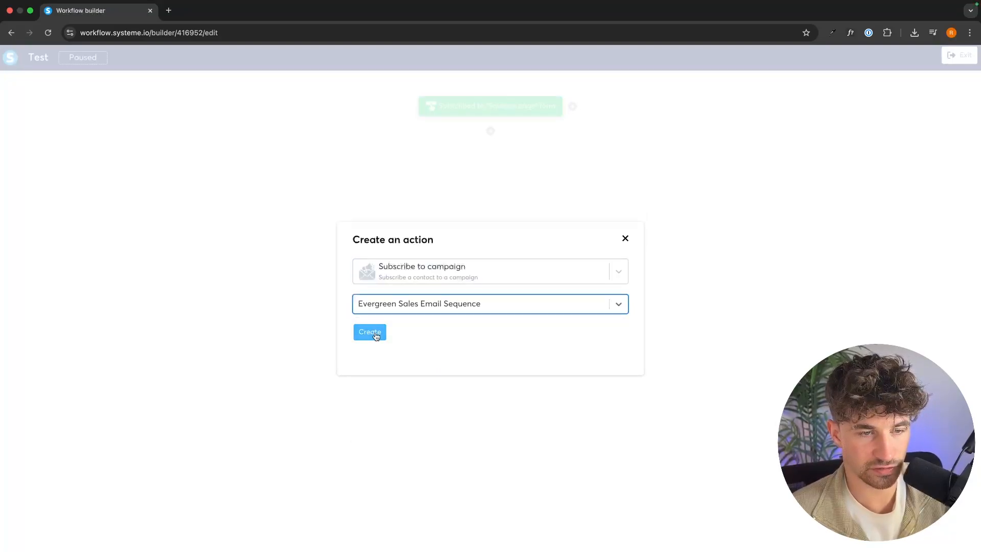
left_click(376, 334)
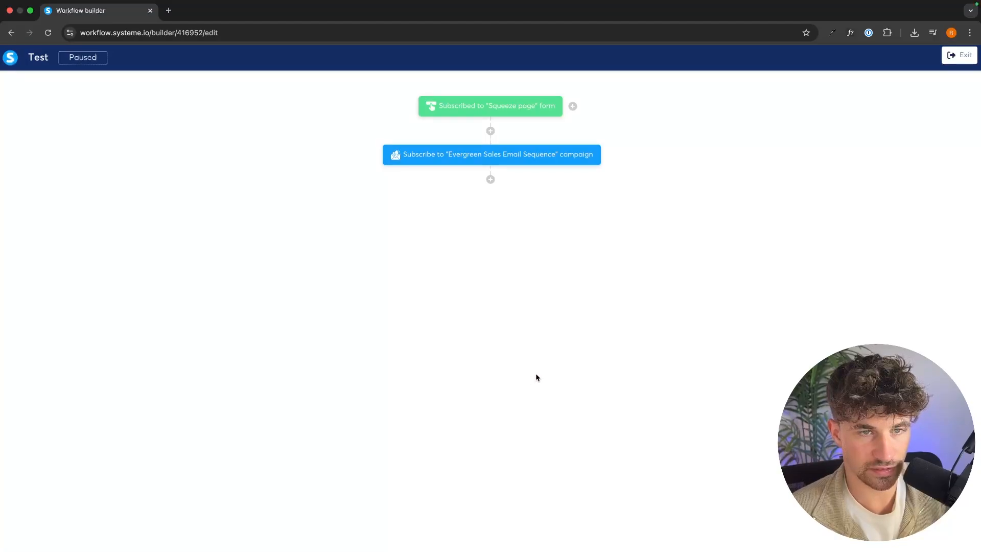
Step: Start a decision after the campaign action with an "Email opened" condition for "(1) A mindset shift that changes everything"
left_click(490, 180)
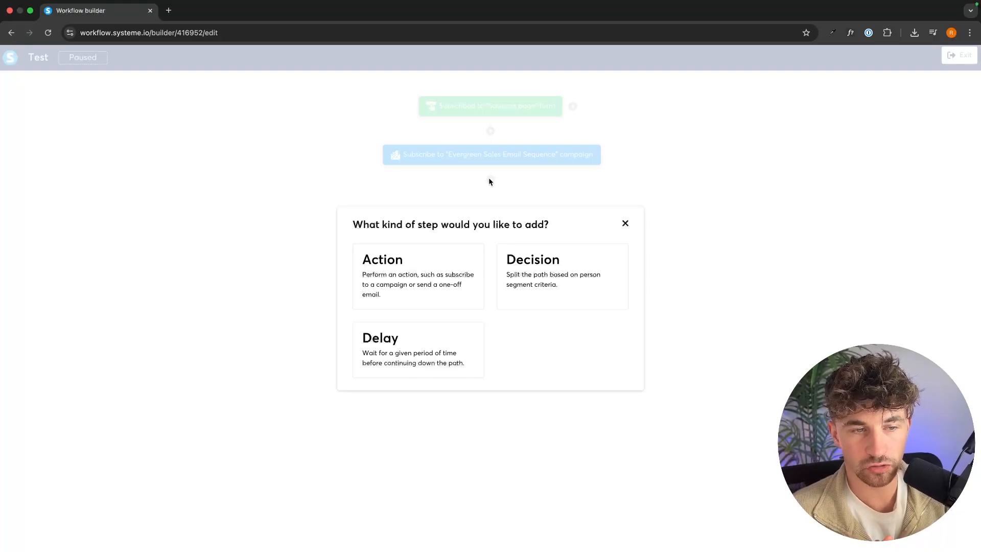
left_click(559, 274)
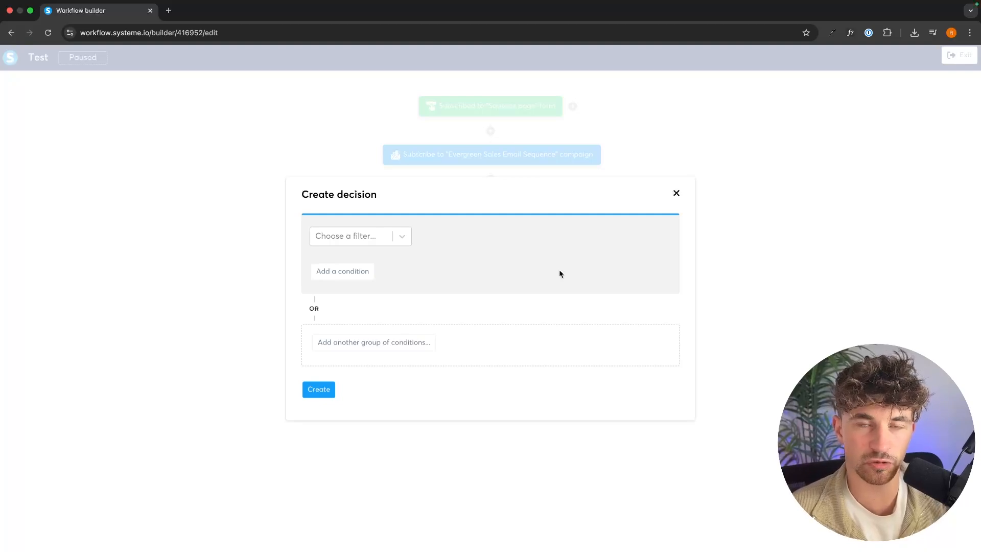
left_click(398, 239)
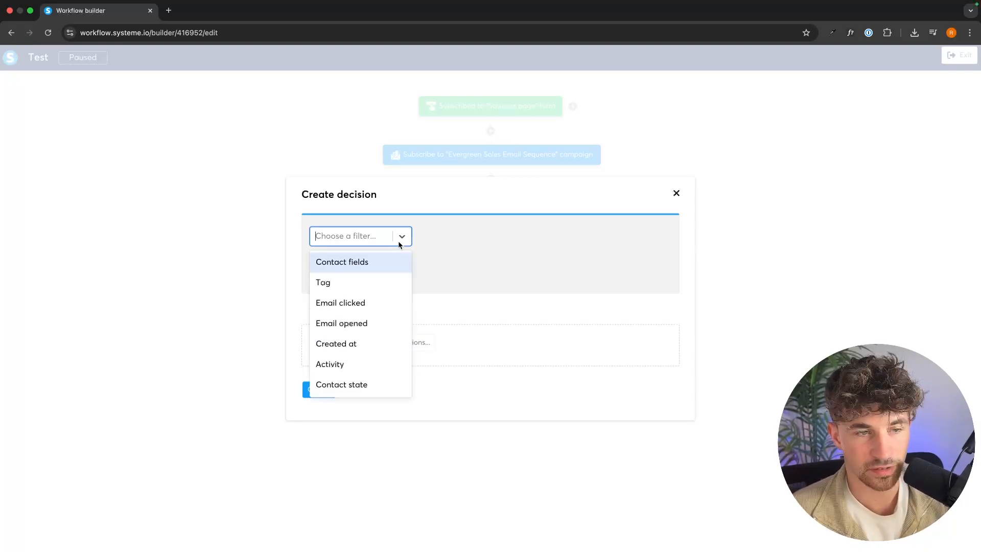
left_click(354, 324)
left_click(573, 238)
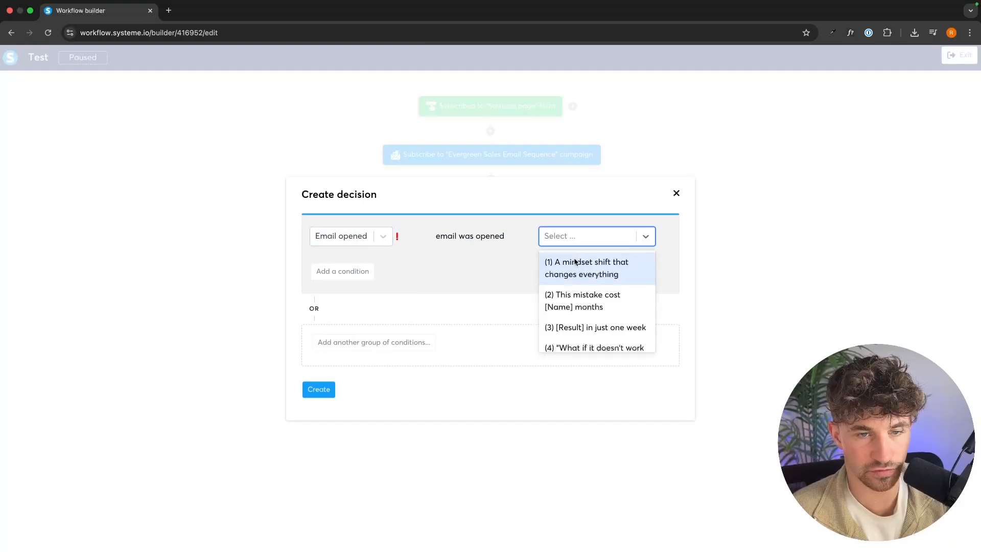
left_click(575, 261)
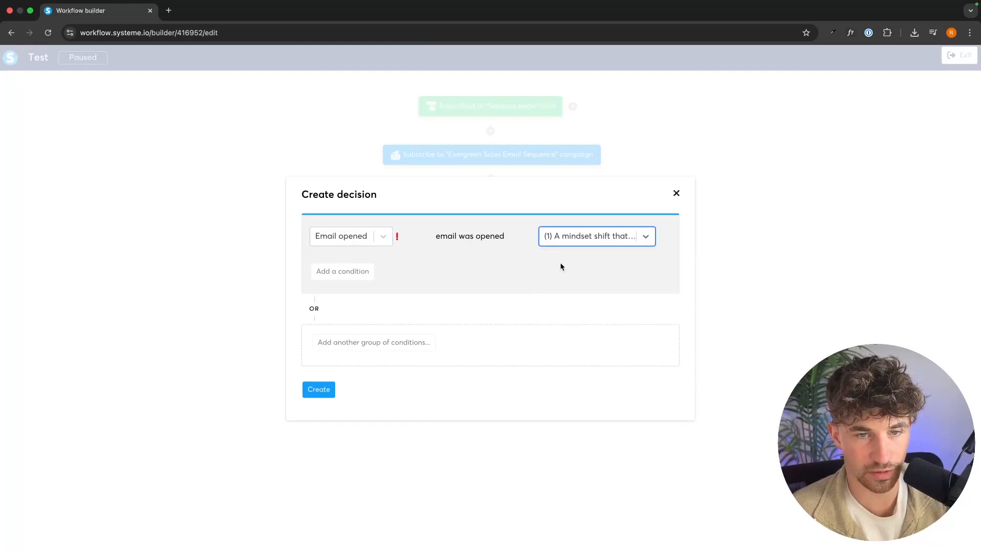
Step: Add a second OR group to the decision with "Email opened" for "(2) This mistake cost [Name] months"
left_click(360, 343)
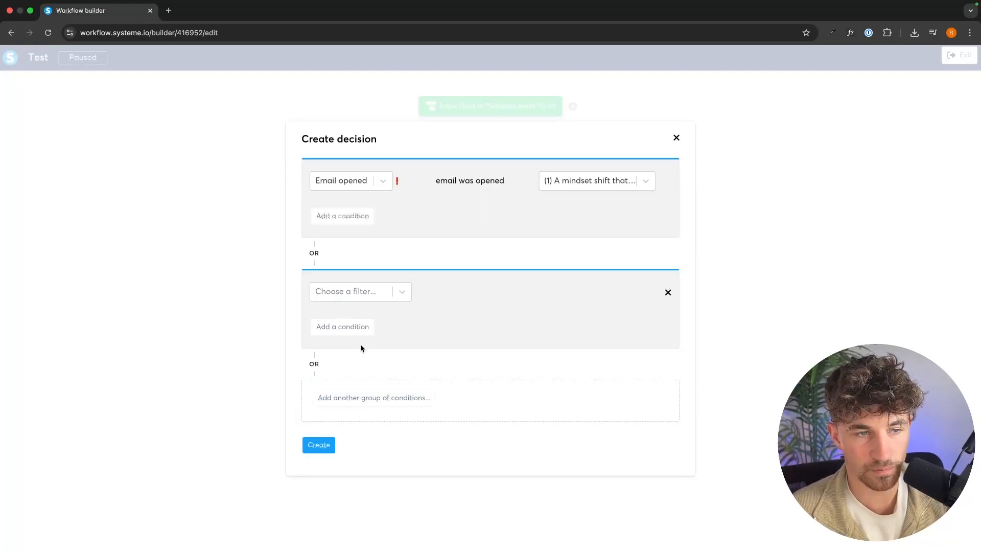
left_click(380, 293)
left_click(357, 378)
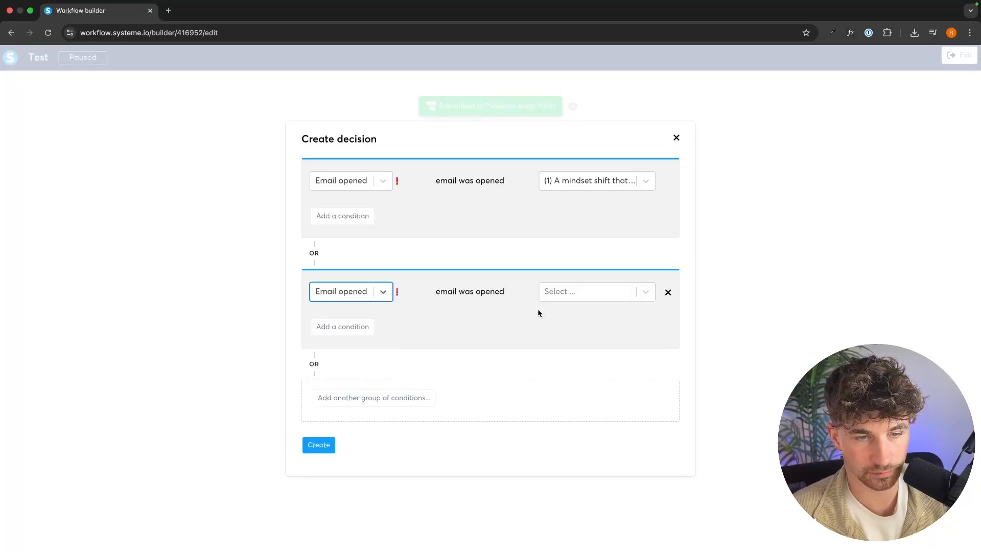
left_click(591, 287)
left_click(580, 358)
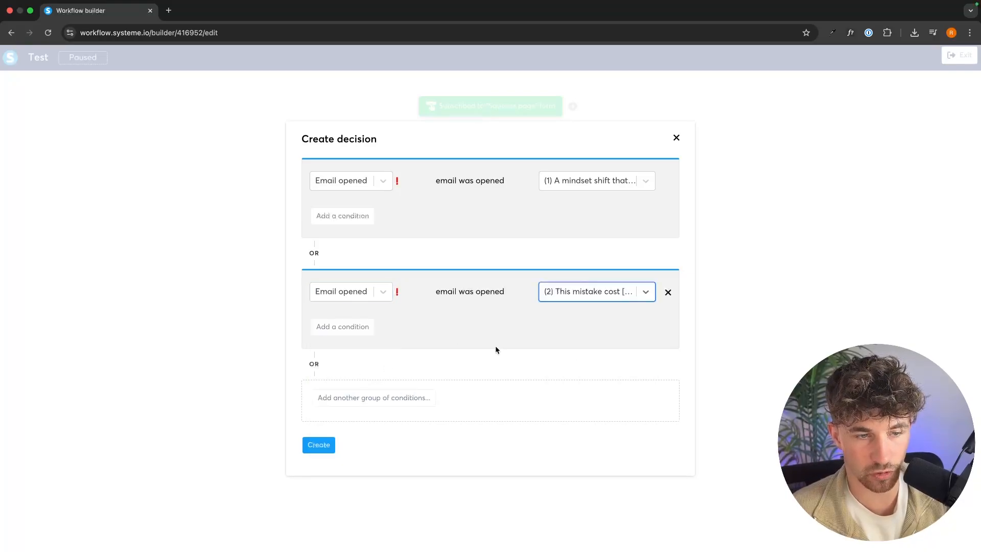
Step: Add a third OR group with "Email opened" for "(3) [Result] in just one week" and create the decision
left_click(337, 396)
left_click(368, 354)
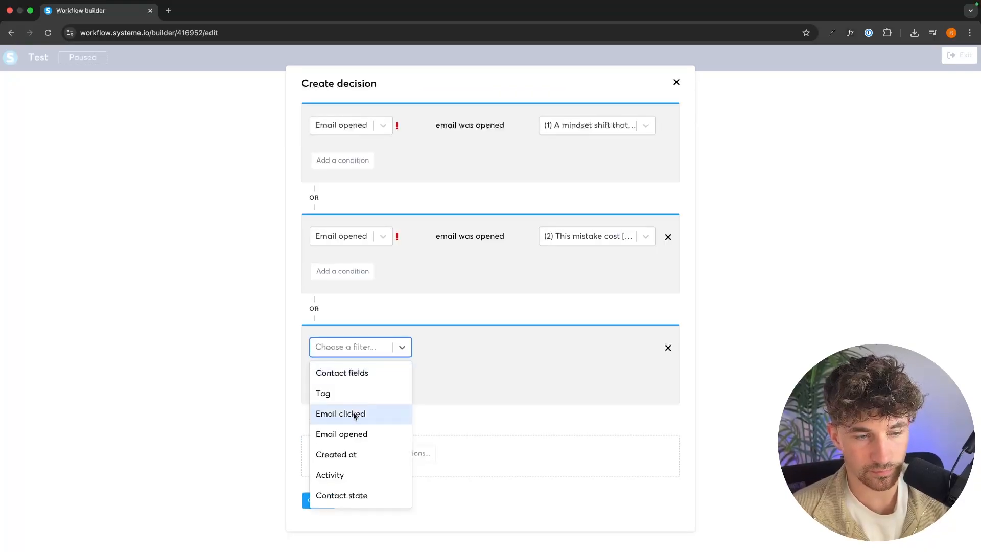
left_click(353, 411)
left_click(367, 346)
left_click(350, 434)
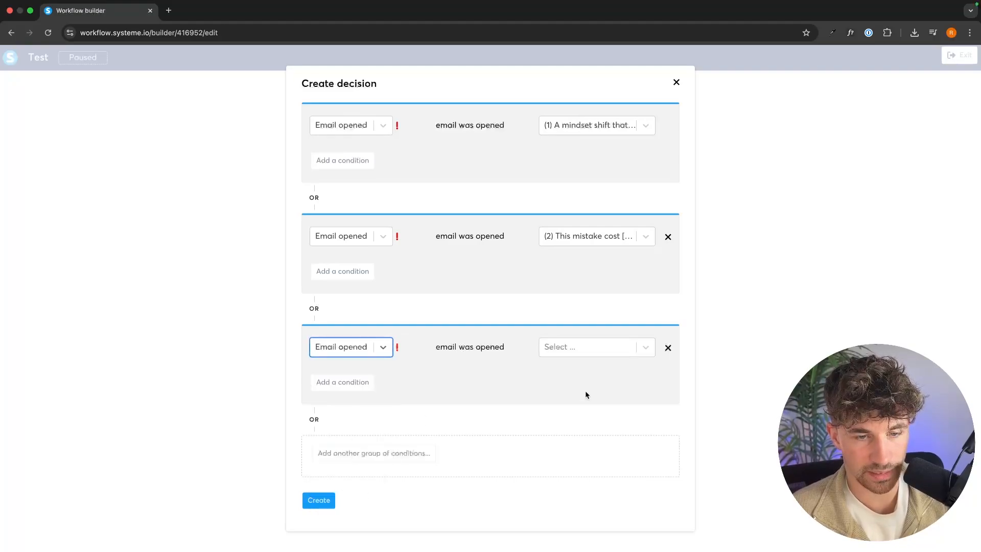
left_click(585, 359)
scroll(583, 434, "down", 2)
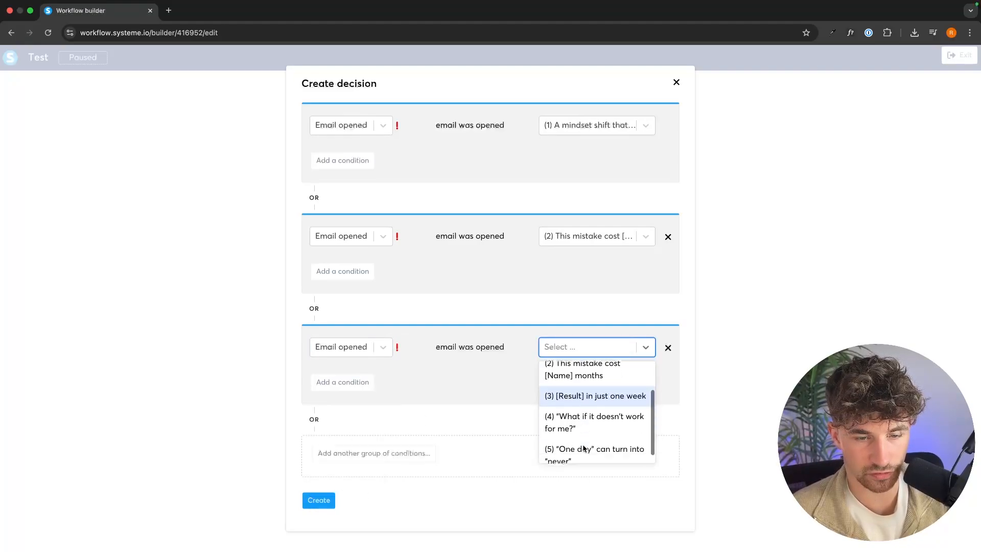
left_click(582, 388)
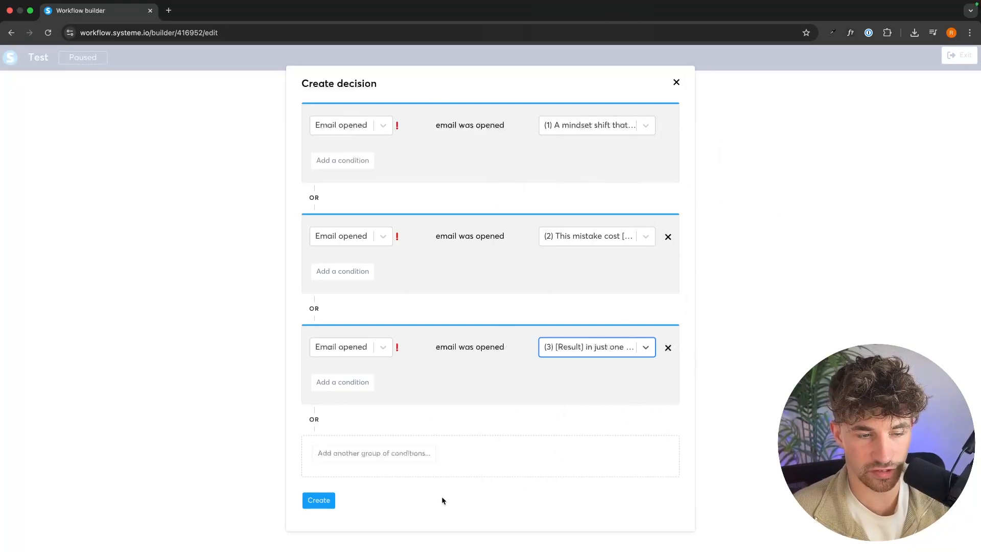
left_click(318, 501)
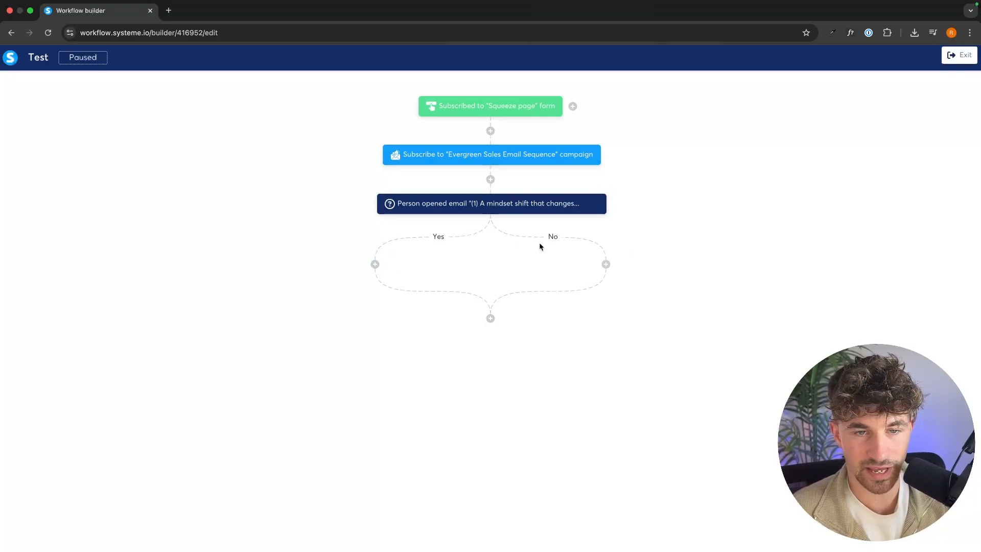
Step: Add an "Apply a tag" action with the Course Purchased tag on the decision's No branch
left_click(605, 264)
left_click(460, 284)
left_click(460, 276)
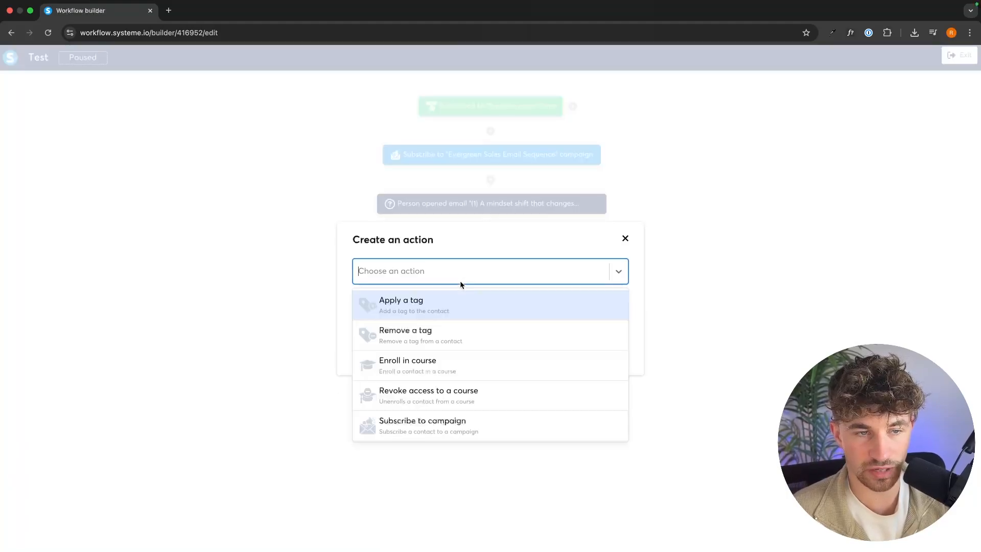
left_click(459, 315)
left_click(438, 306)
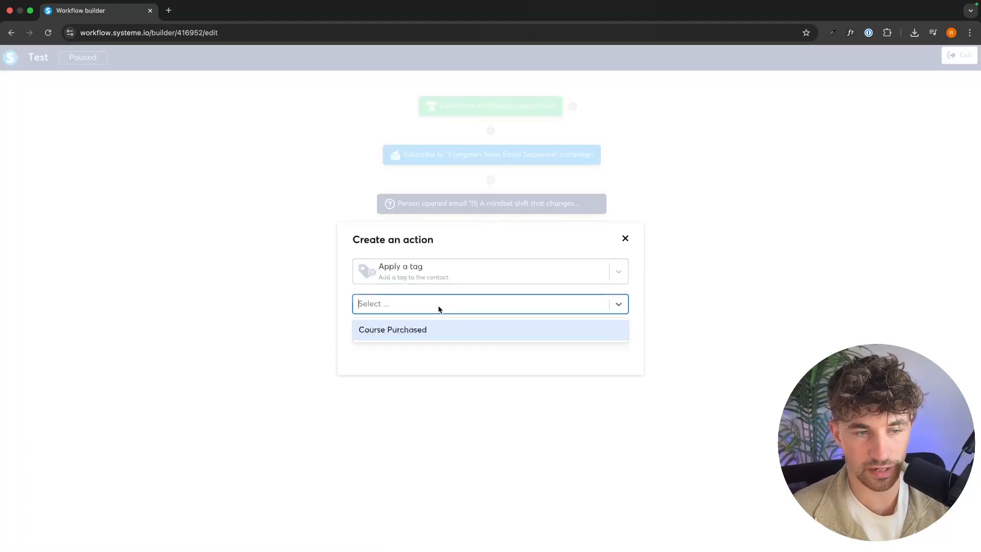
left_click(403, 332)
left_click(380, 335)
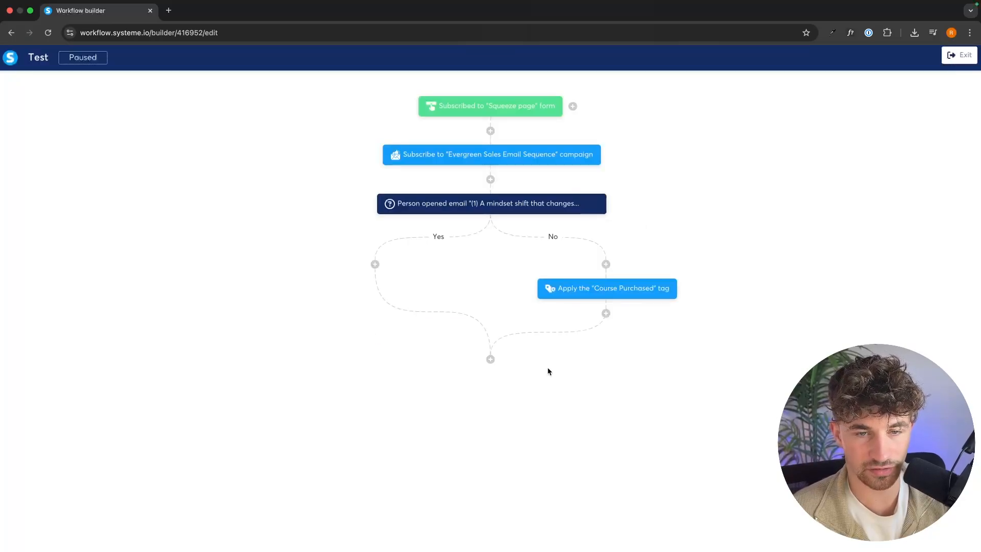
Step: Add a "Subscribe to campaign" action for Evergreen Sales Email Sequence below the tag action on the No branch
left_click(605, 313)
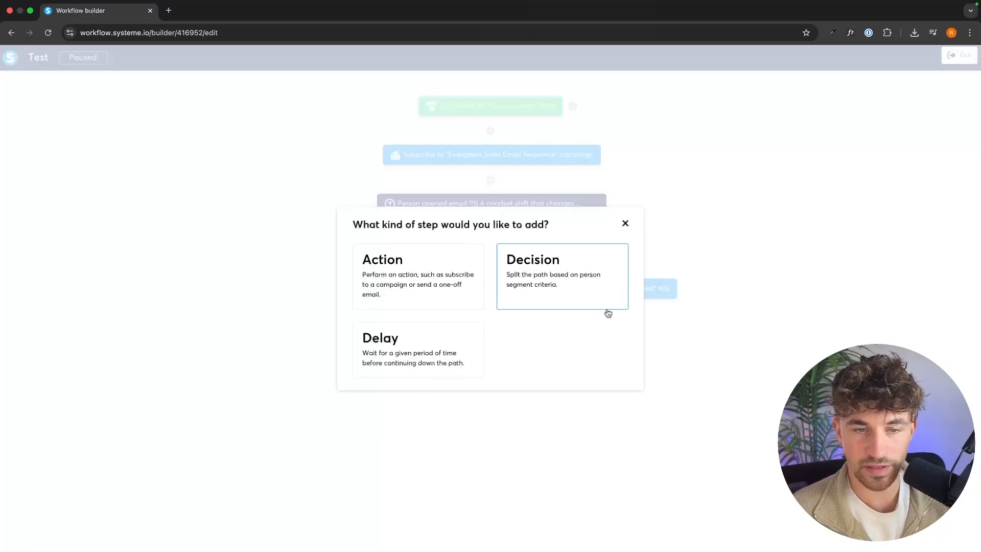
left_click(412, 264)
left_click(514, 275)
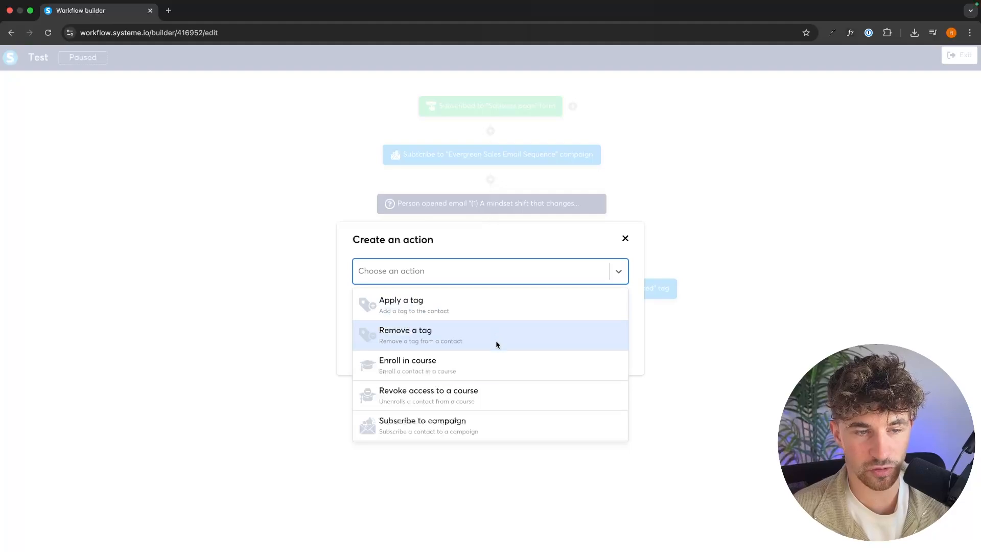
scroll(490, 381, "down", 2)
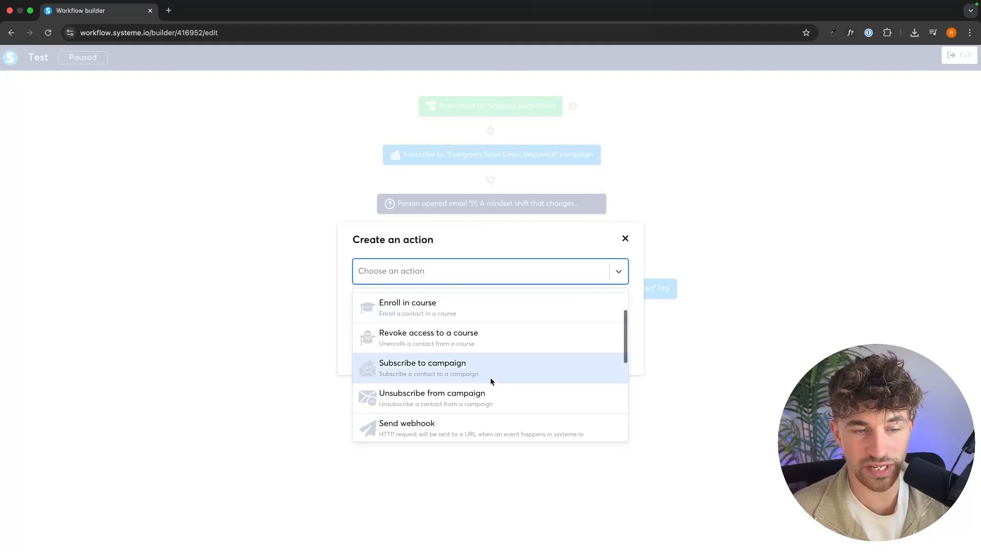
left_click(463, 371)
left_click(453, 307)
left_click(428, 332)
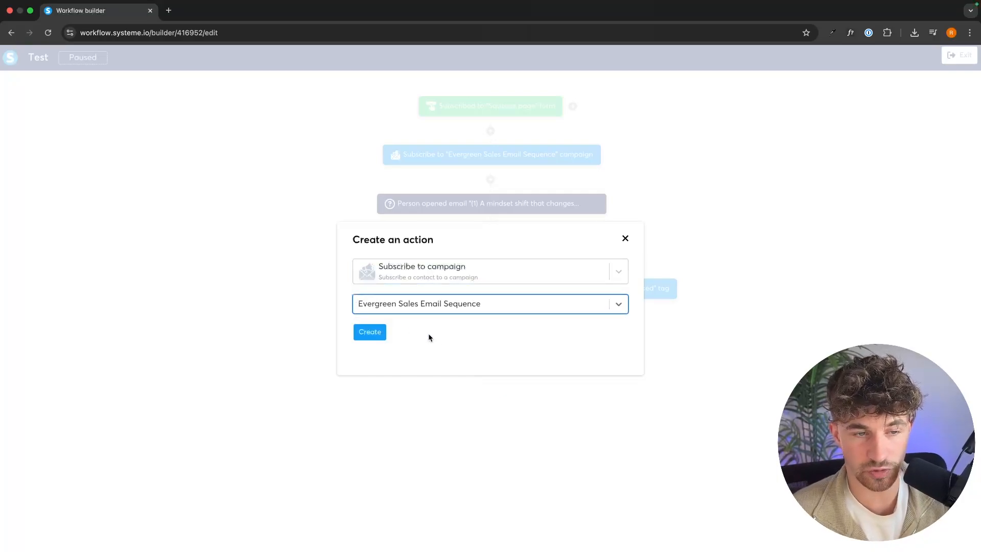
left_click(380, 332)
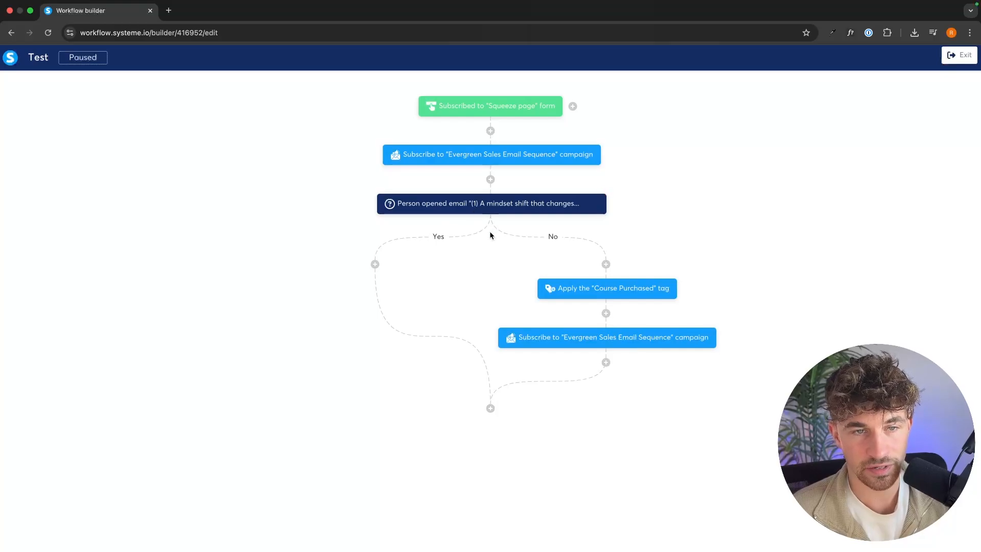
left_click(375, 264)
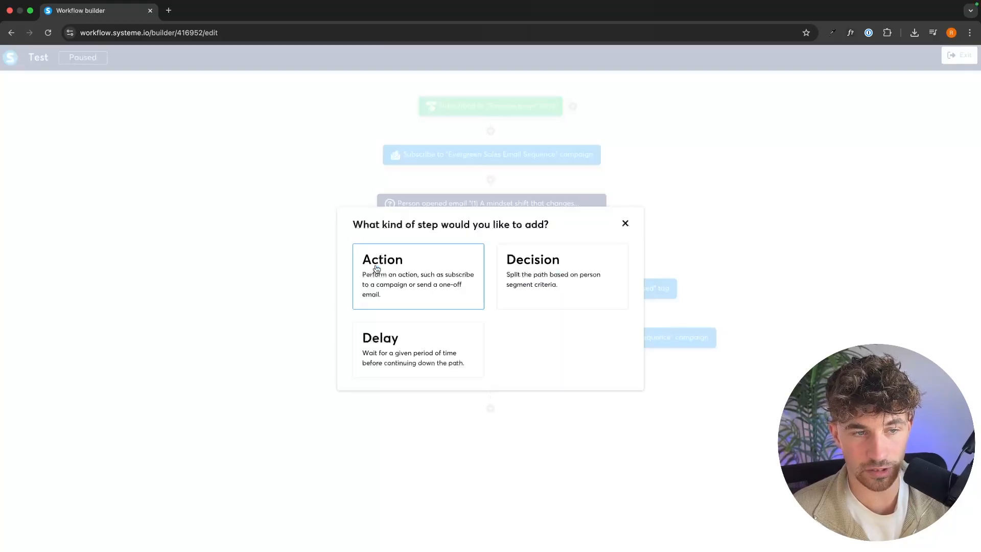
left_click(453, 291)
left_click(473, 279)
left_click(447, 308)
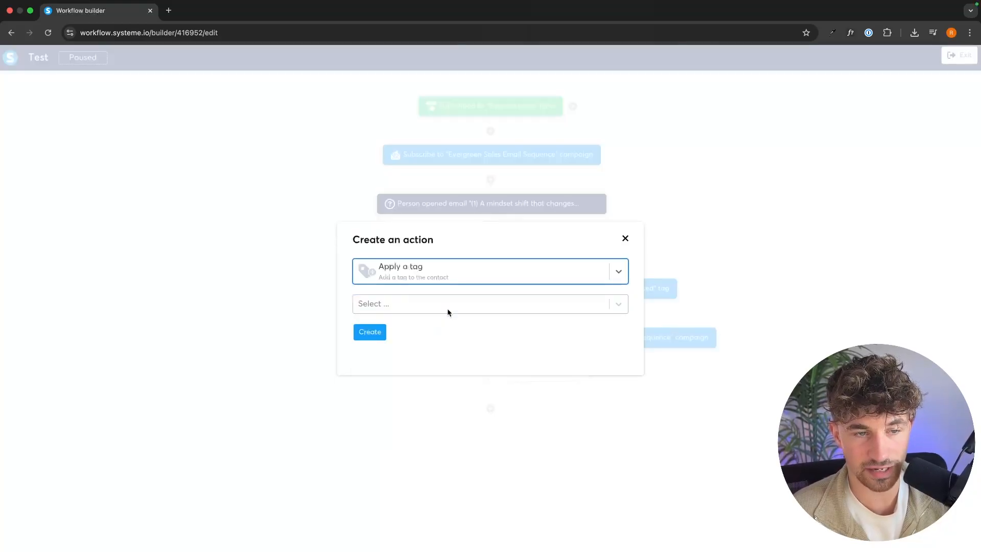
left_click(404, 311)
left_click(407, 326)
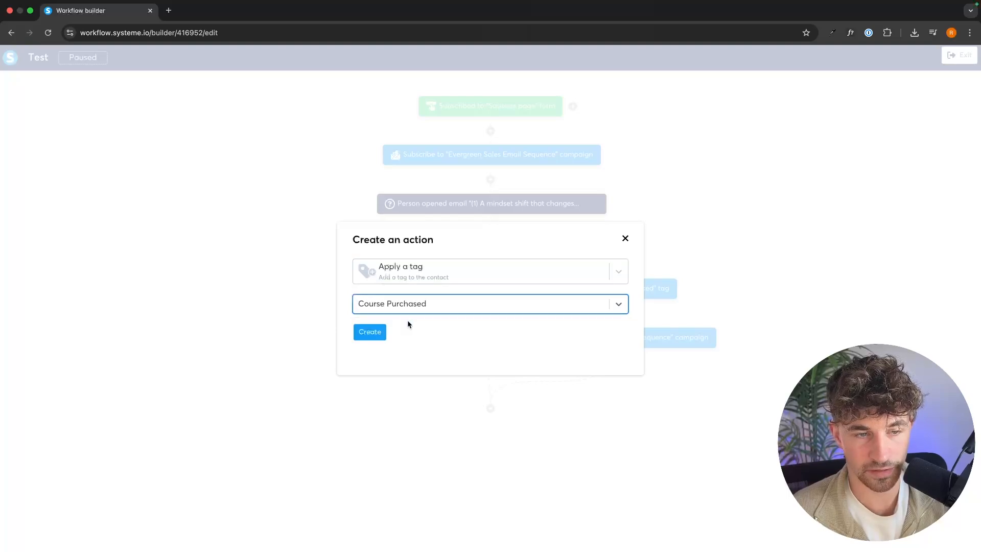
left_click(626, 238)
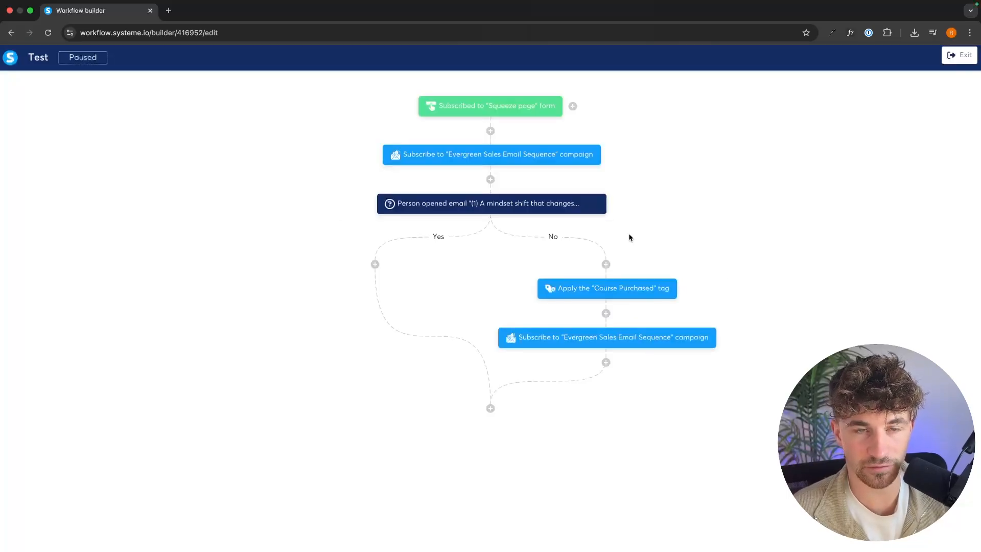